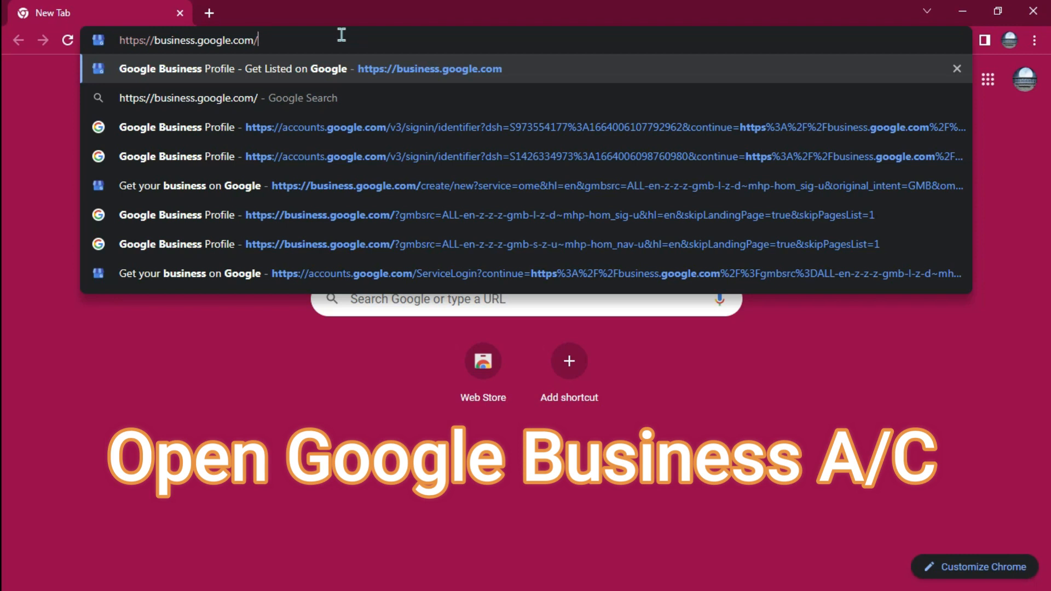
Open business.google.com and start managing a business profile with the signed-in account
{"action": "key", "text": "Return"}
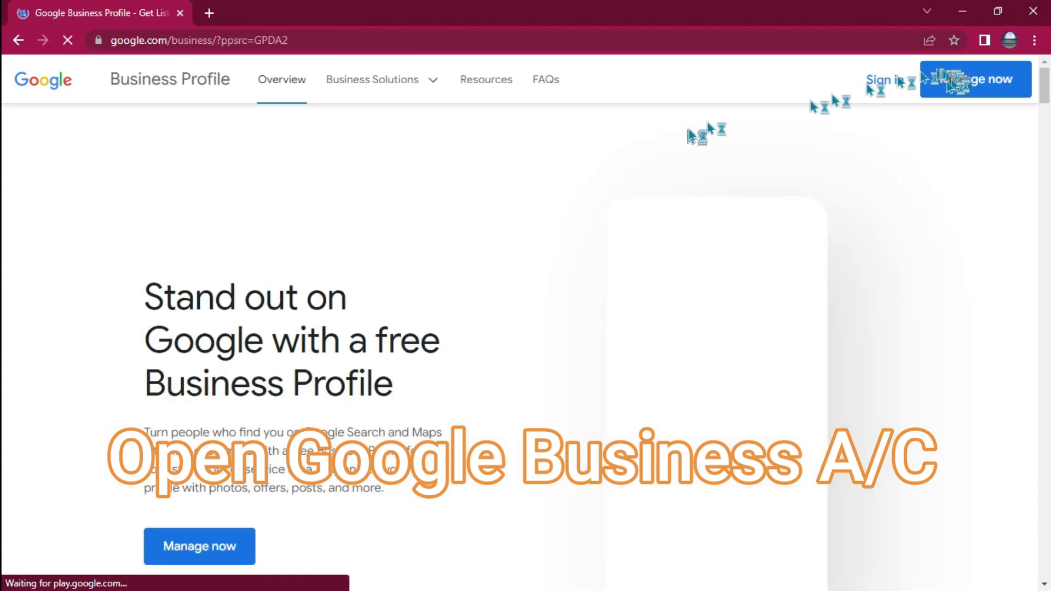
{"action": "left_click", "coordinate": [1010, 41]}
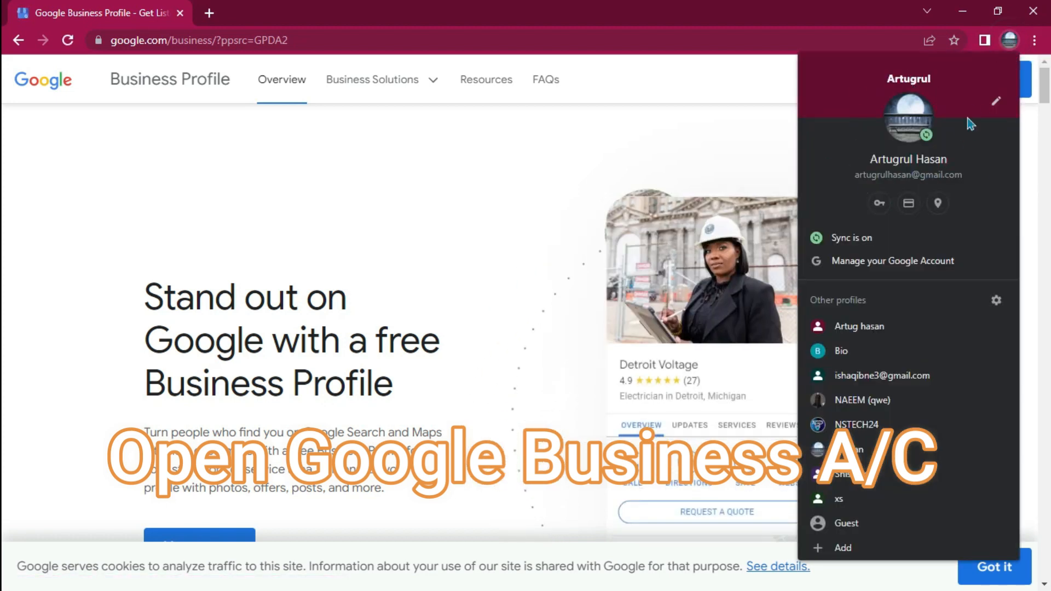
{"action": "left_click", "coordinate": [753, 18]}
{"action": "left_click", "coordinate": [962, 80]}
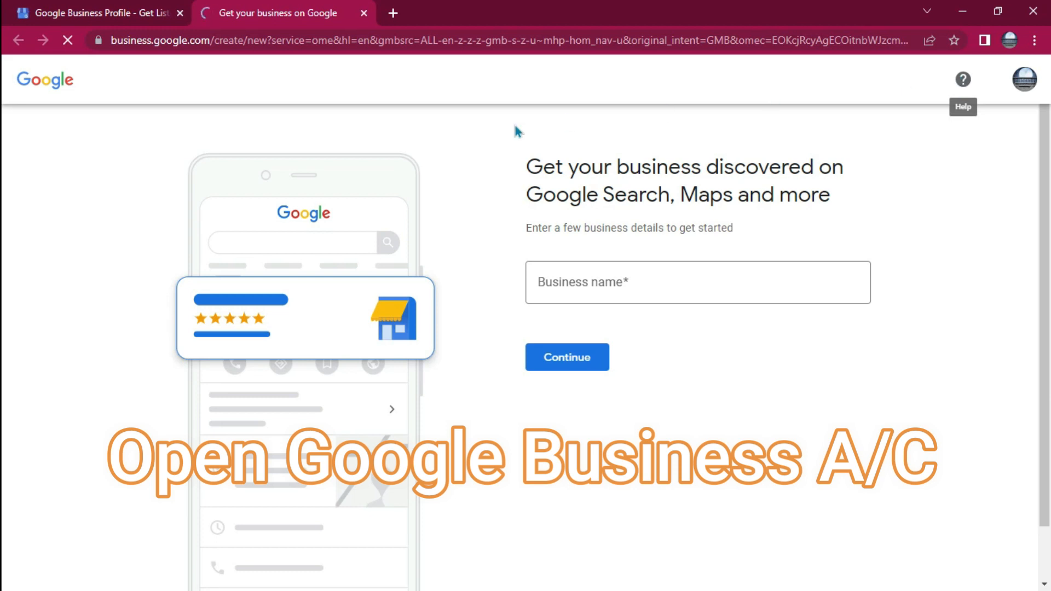
Enter "NS brand" as the business name and continue to the business type choice
{"action": "left_click", "coordinate": [591, 284]}
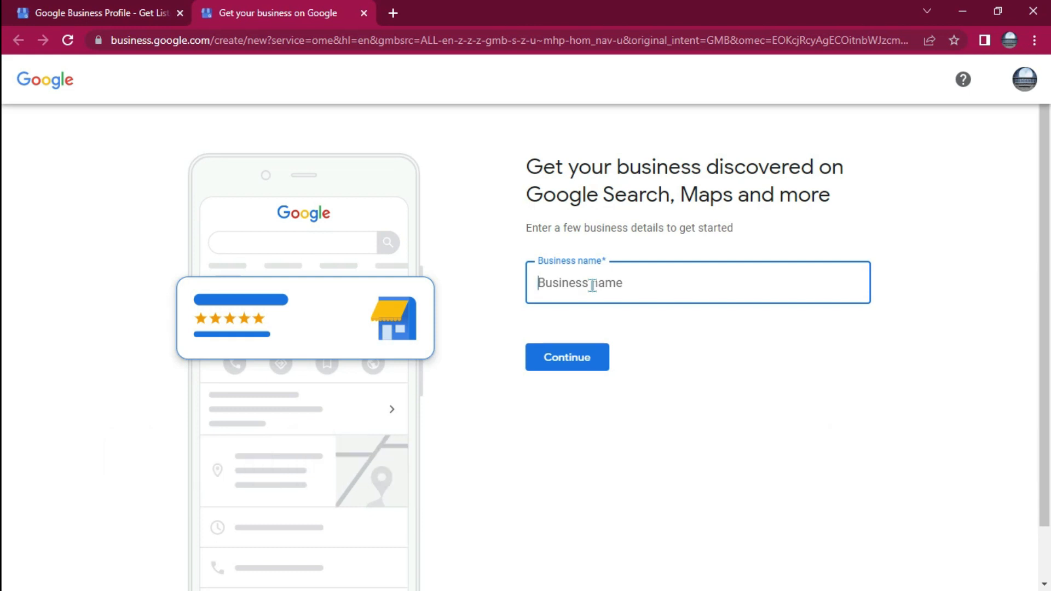
{"action": "type", "text": "NS brand"}
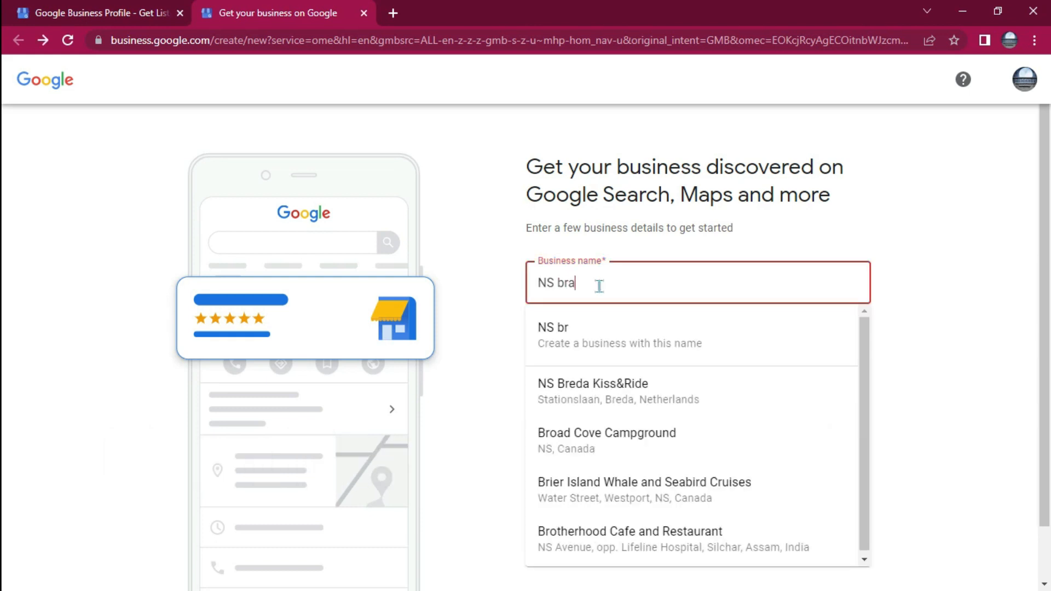
{"action": "left_click", "coordinate": [463, 354]}
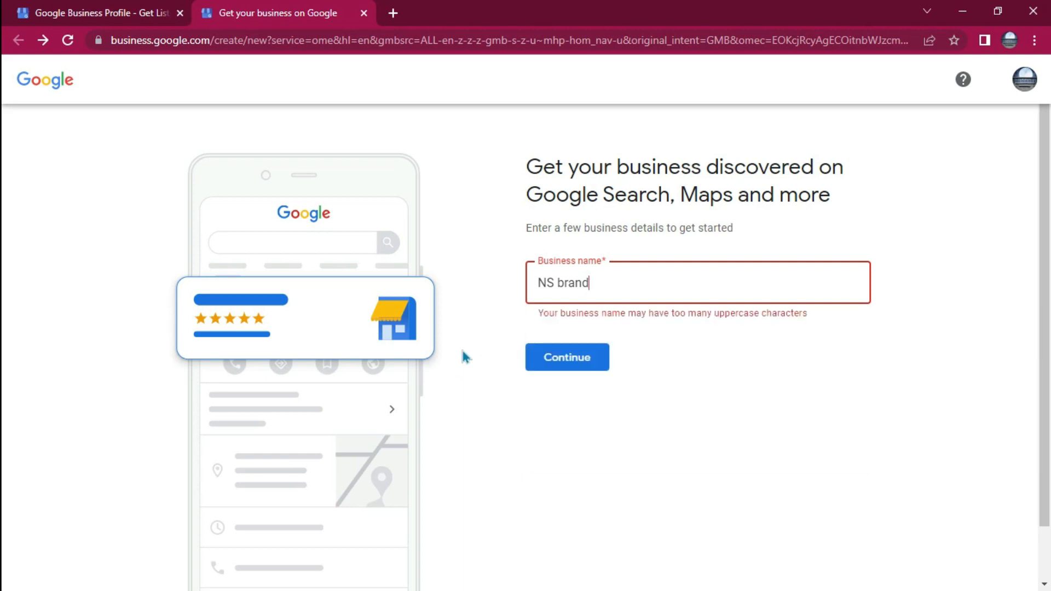
{"action": "left_click", "coordinate": [590, 366]}
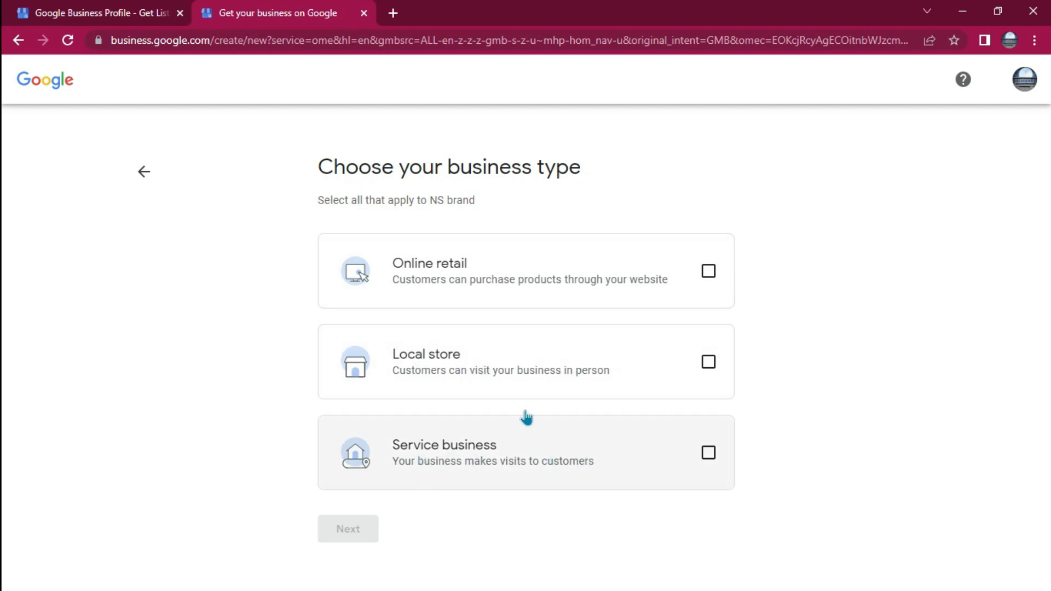
Choose Local store and Service business as the business types and proceed to the category page
{"action": "left_click", "coordinate": [707, 363]}
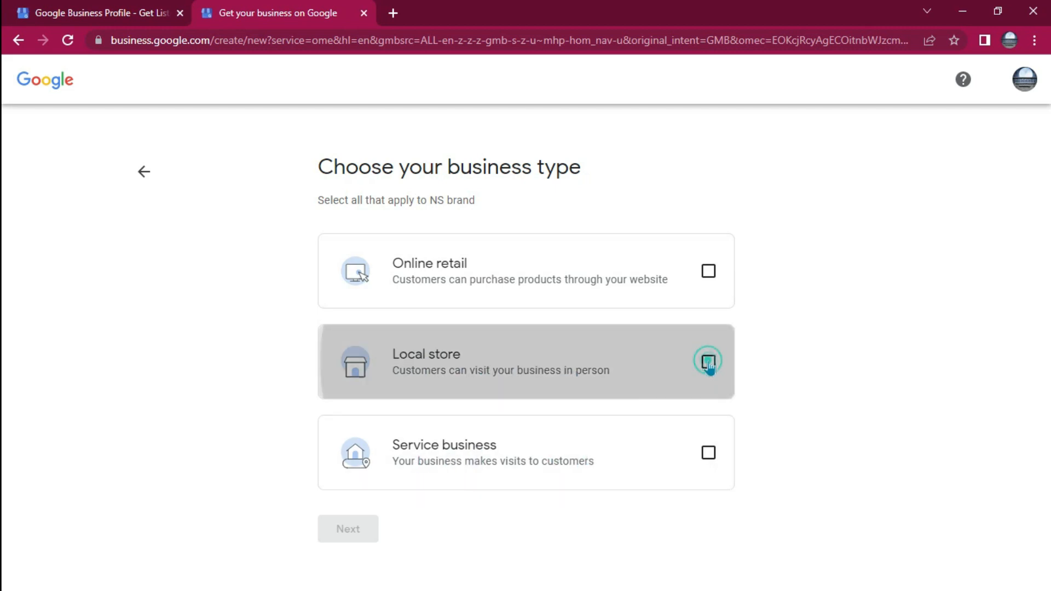
{"action": "left_click", "coordinate": [708, 453]}
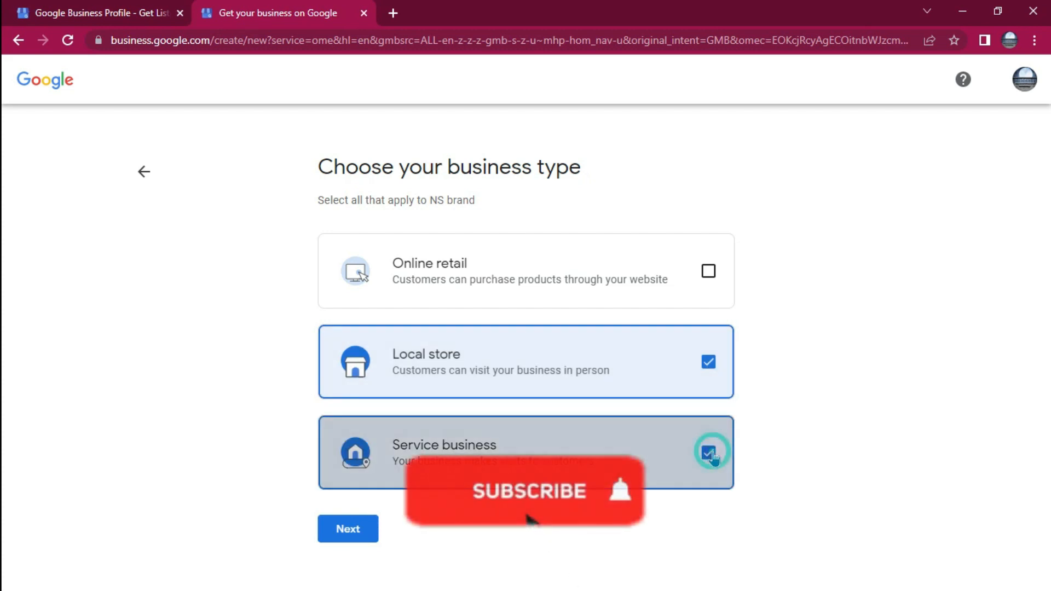
{"action": "left_click", "coordinate": [708, 271]}
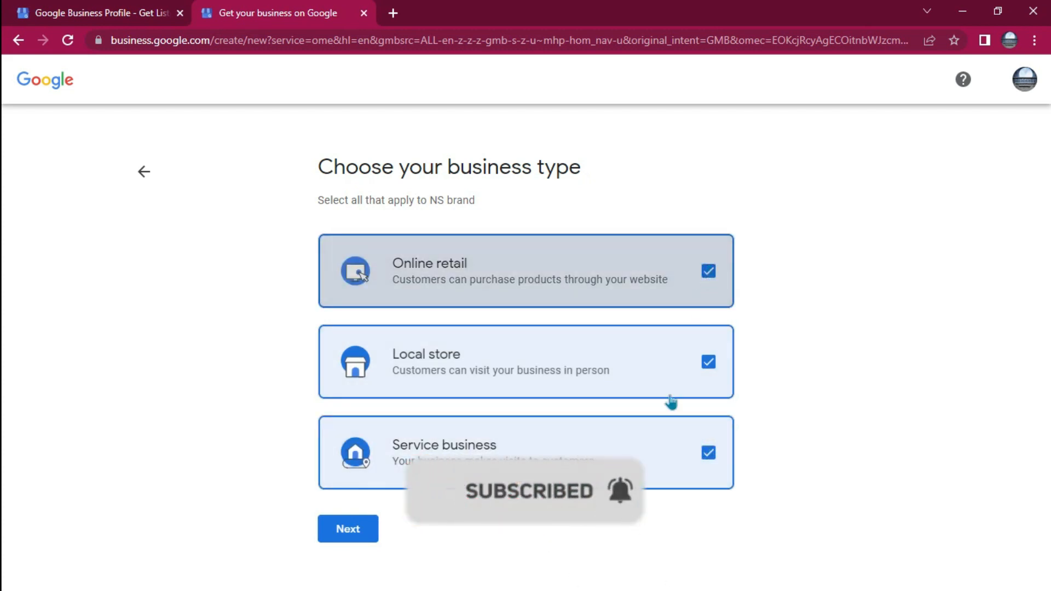
{"action": "left_click", "coordinate": [710, 274]}
{"action": "left_click", "coordinate": [331, 541]}
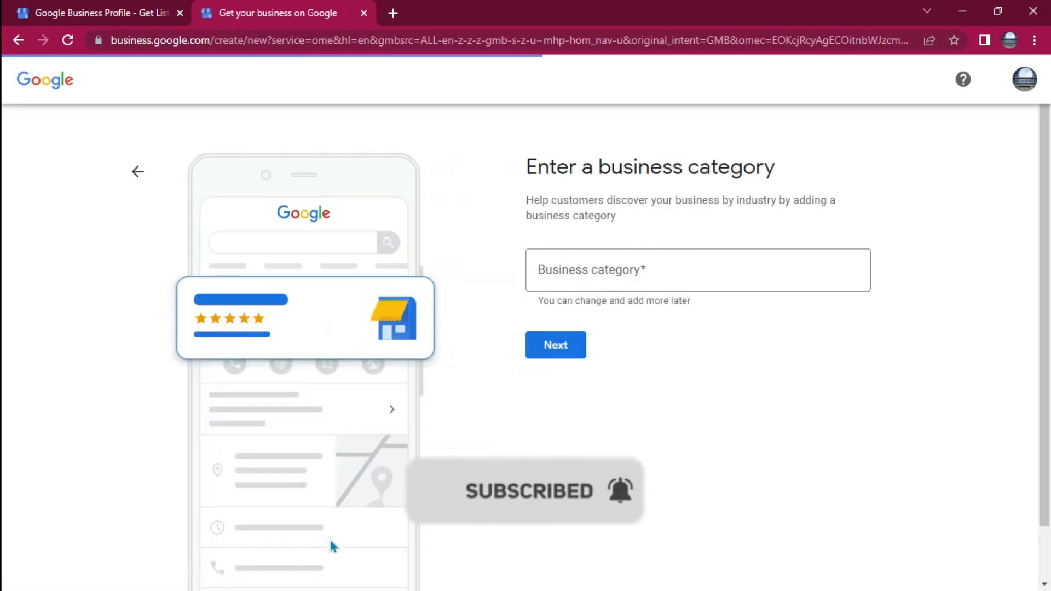
Search the business categories for "service", choose Repair service and proceed to the address page
{"action": "left_click", "coordinate": [610, 278]}
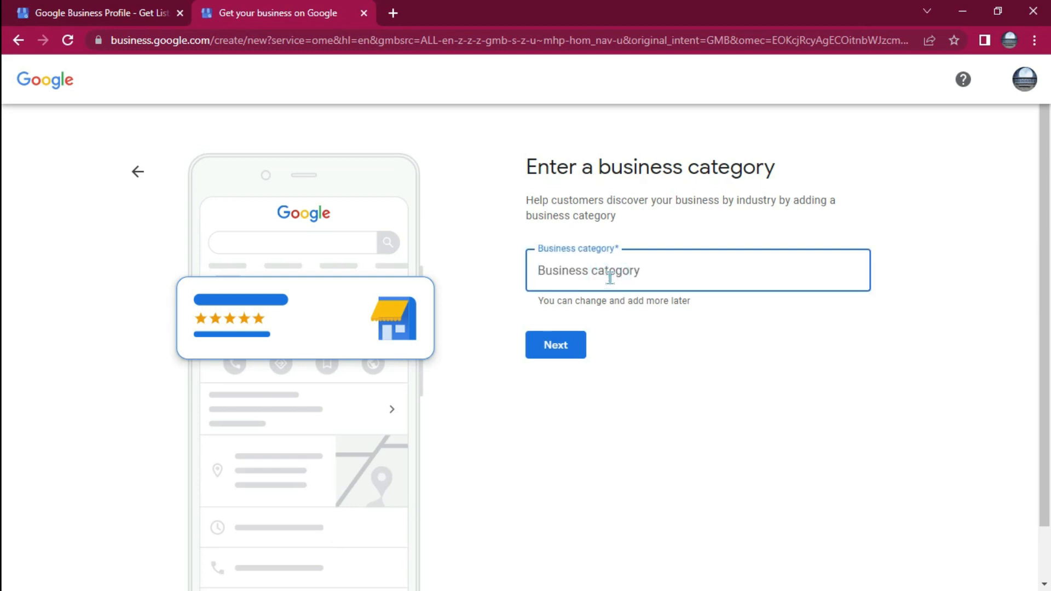
{"action": "type", "text": "se"}
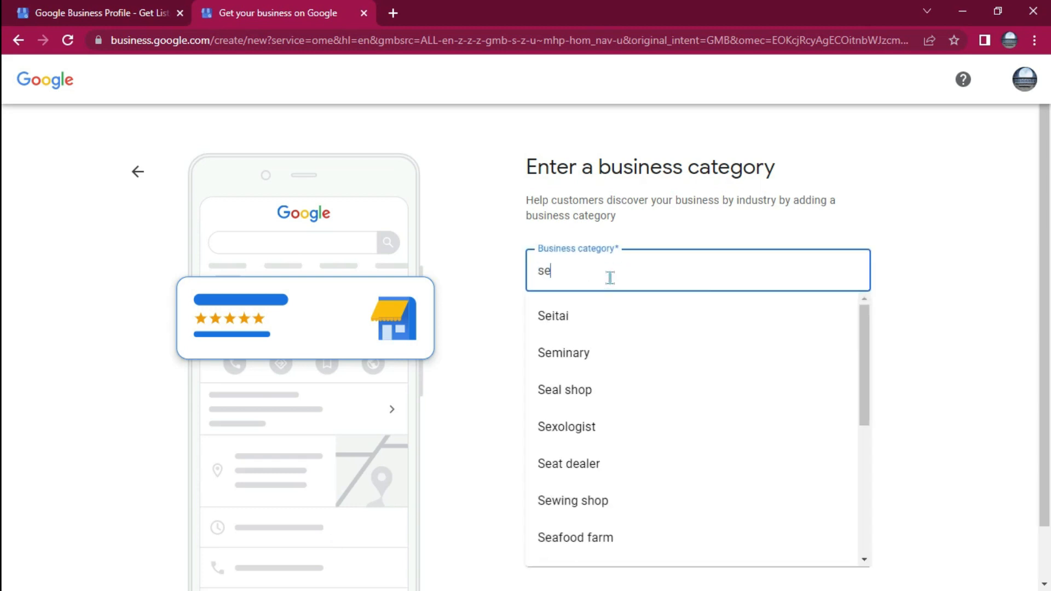
{"action": "type", "text": "v"}
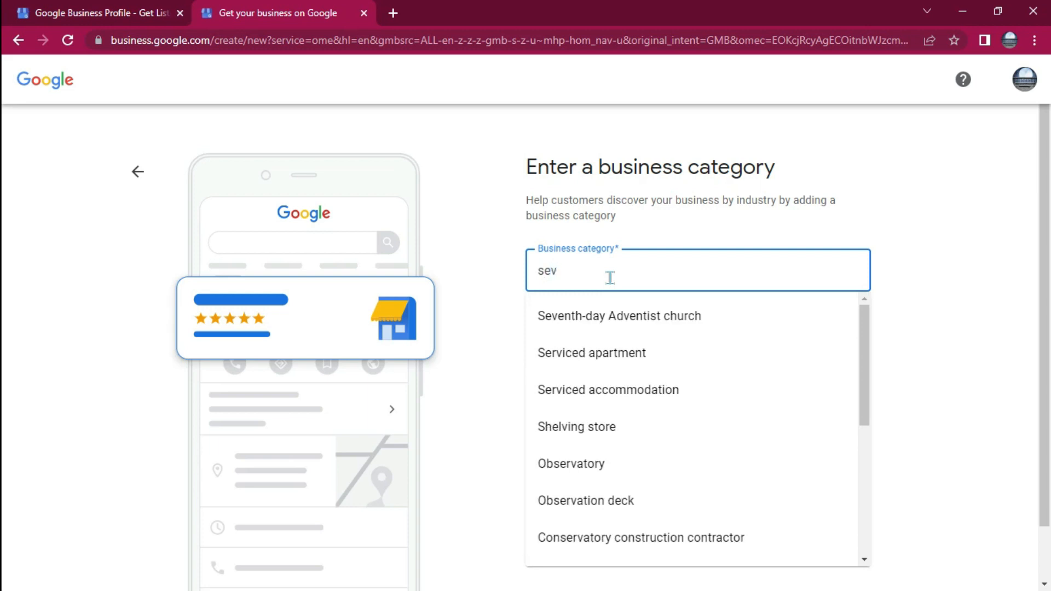
{"action": "key", "text": "BackSpace"}
{"action": "type", "text": "rvice"}
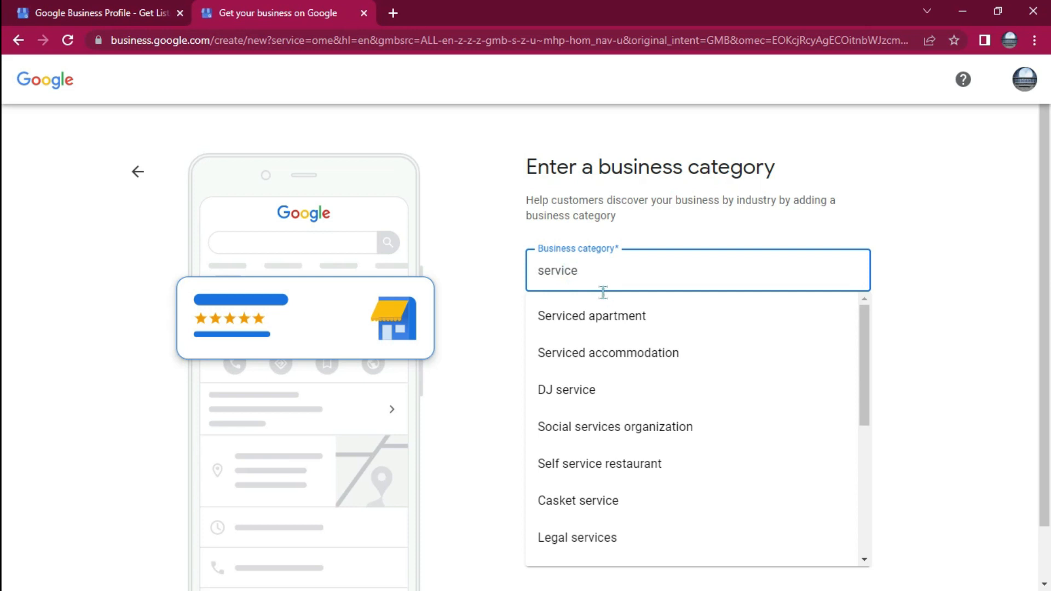
{"action": "scroll", "coordinate": [599, 492], "scroll_direction": "down", "scroll_amount": 5}
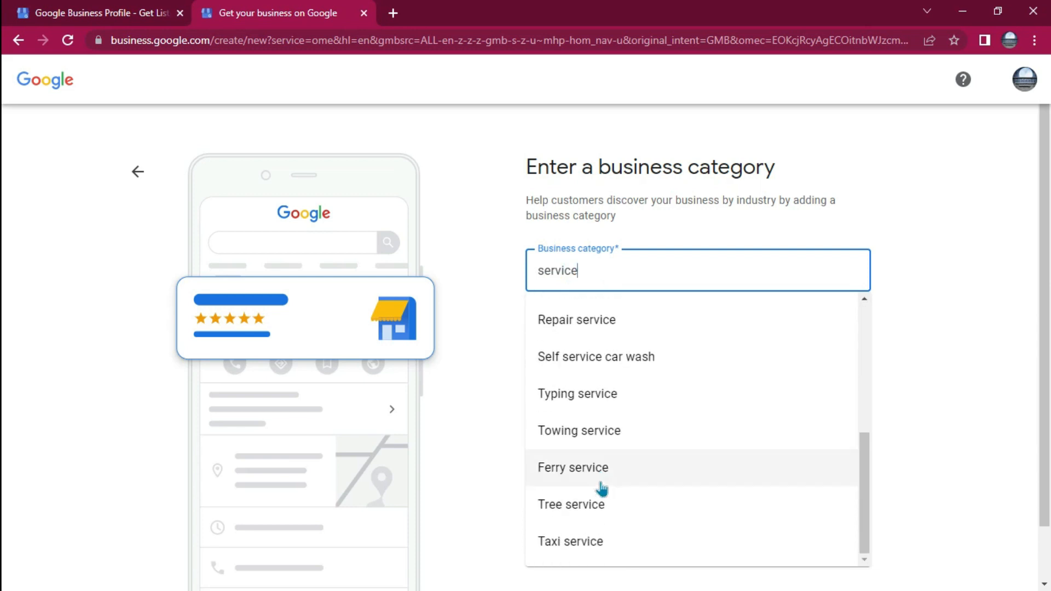
{"action": "scroll", "coordinate": [602, 489], "scroll_direction": "down", "scroll_amount": 1}
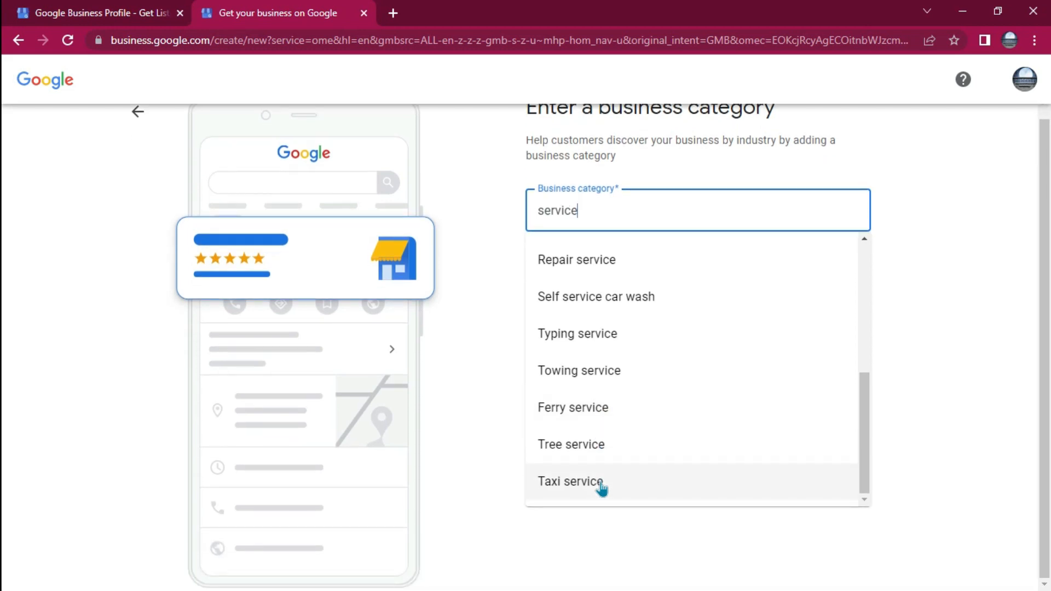
{"action": "scroll", "coordinate": [602, 489], "scroll_direction": "up", "scroll_amount": 2}
{"action": "scroll", "coordinate": [602, 488], "scroll_direction": "up", "scroll_amount": 1}
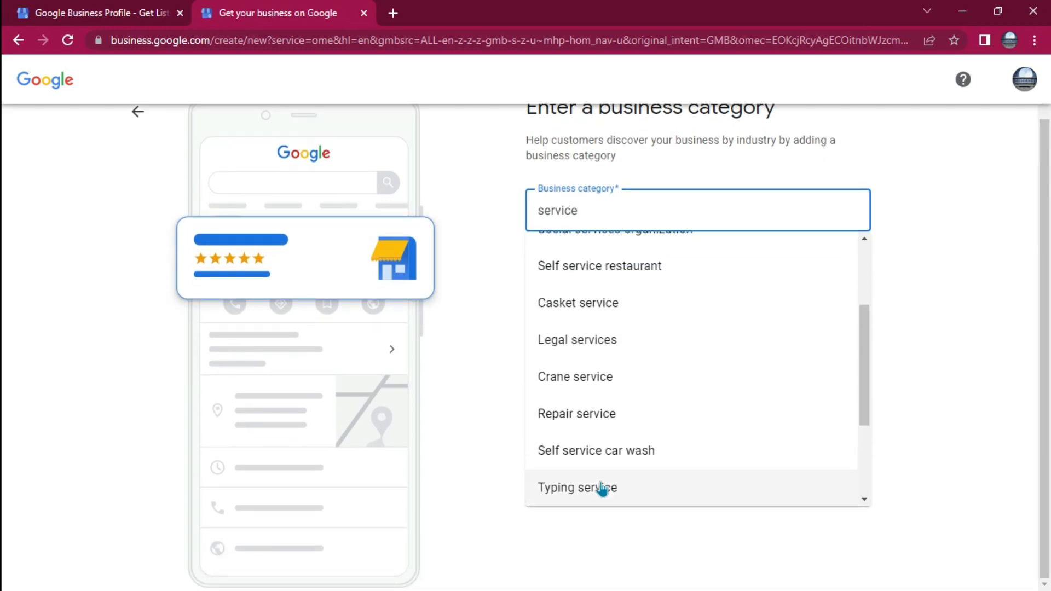
{"action": "left_click", "coordinate": [577, 423]}
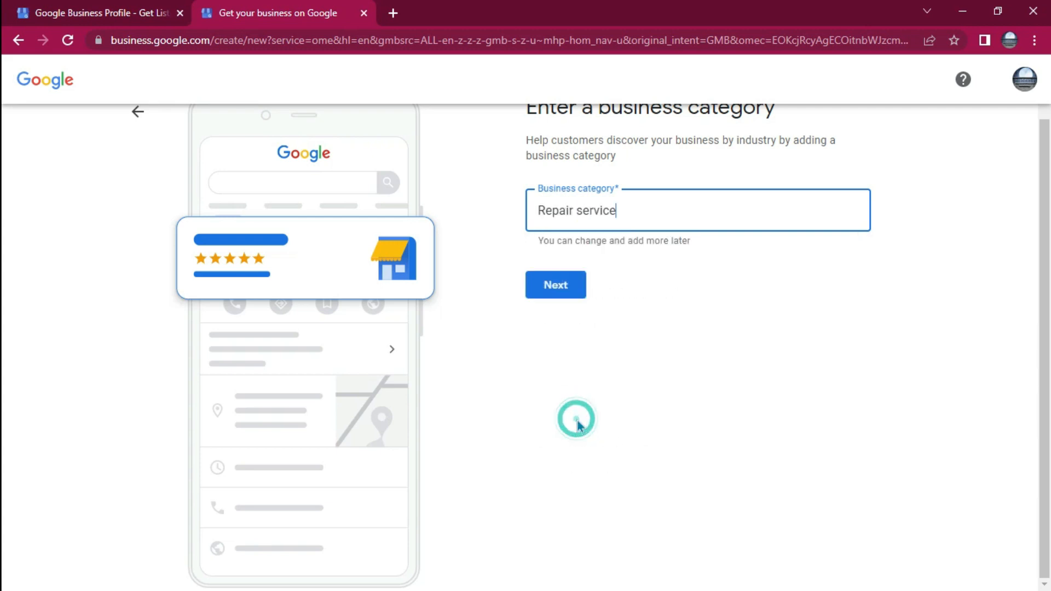
{"action": "left_click", "coordinate": [558, 286]}
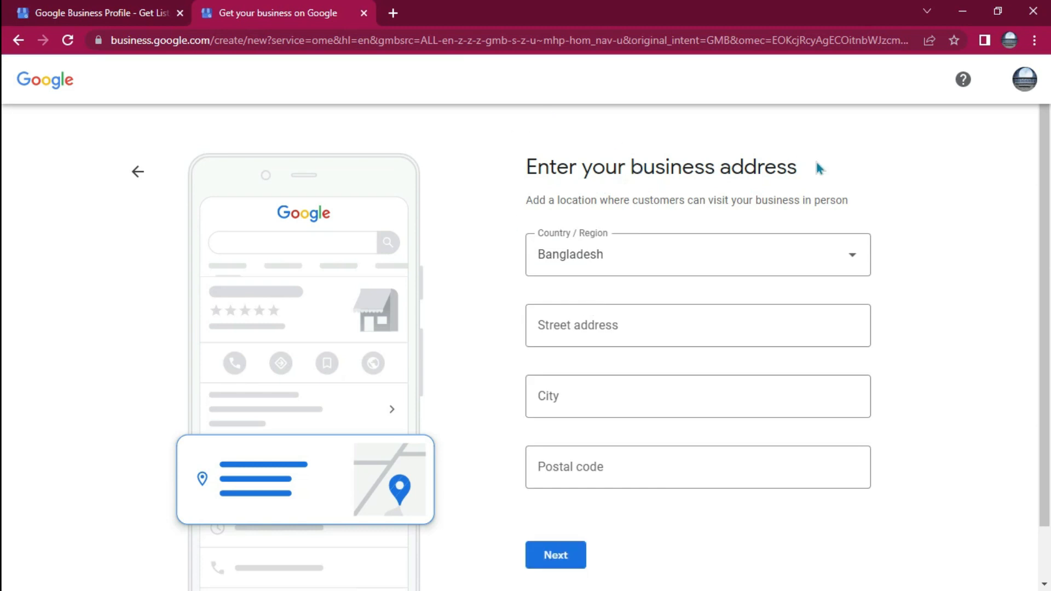
Choose Bangladesh as the country and fill in the business's street address with a second address line
{"action": "left_click", "coordinate": [642, 253]}
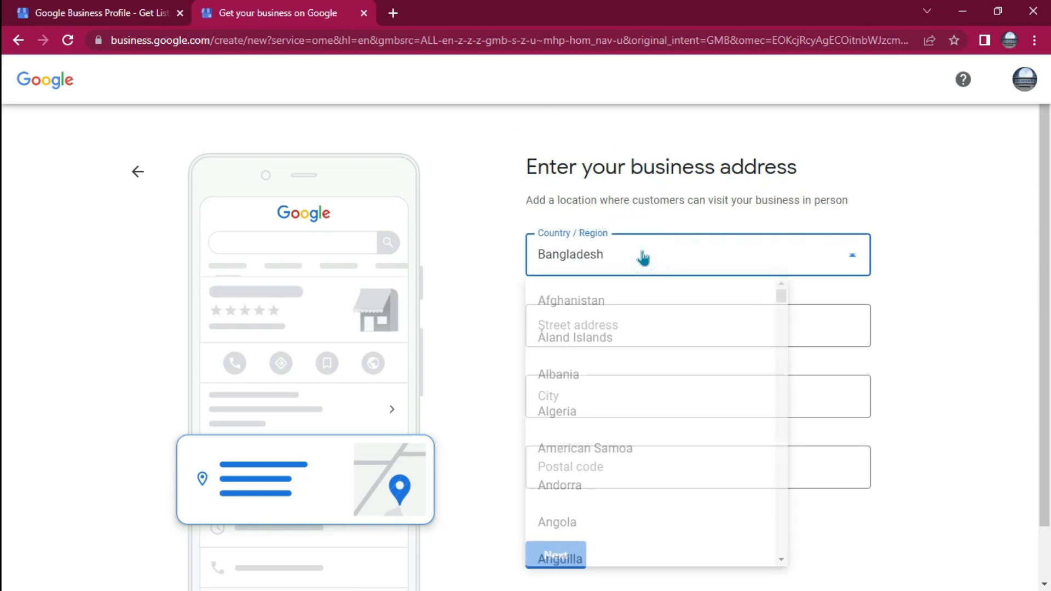
{"action": "left_click", "coordinate": [574, 436]}
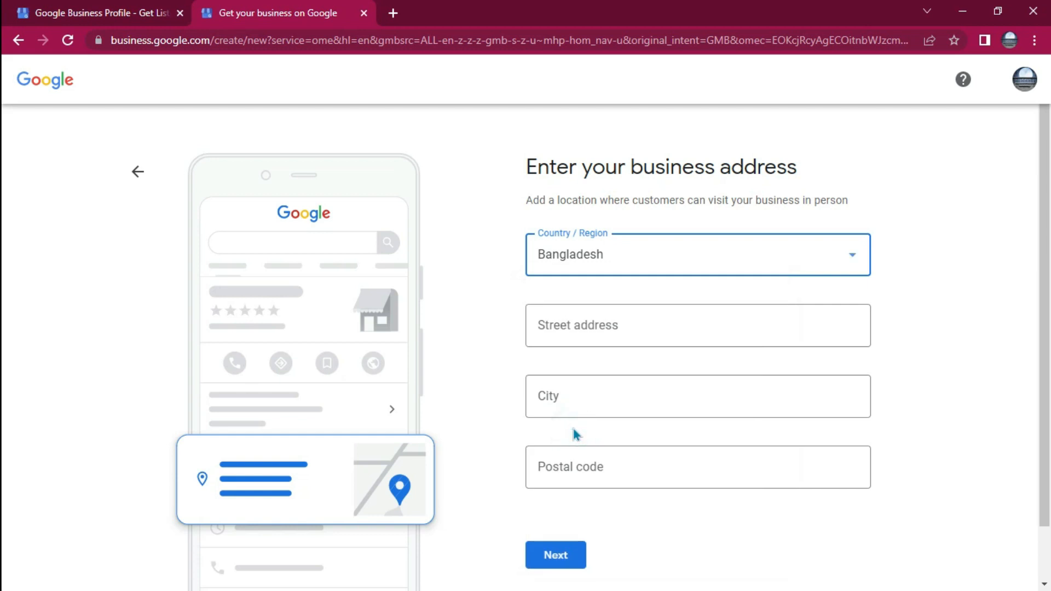
{"action": "left_click", "coordinate": [609, 334]}
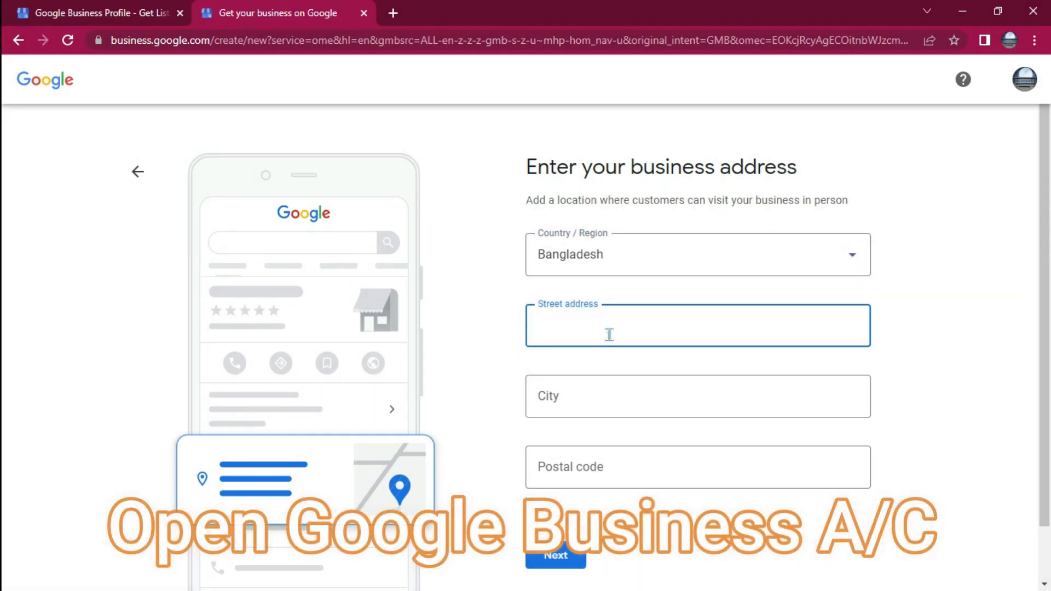
{"action": "type", "text": "N"}
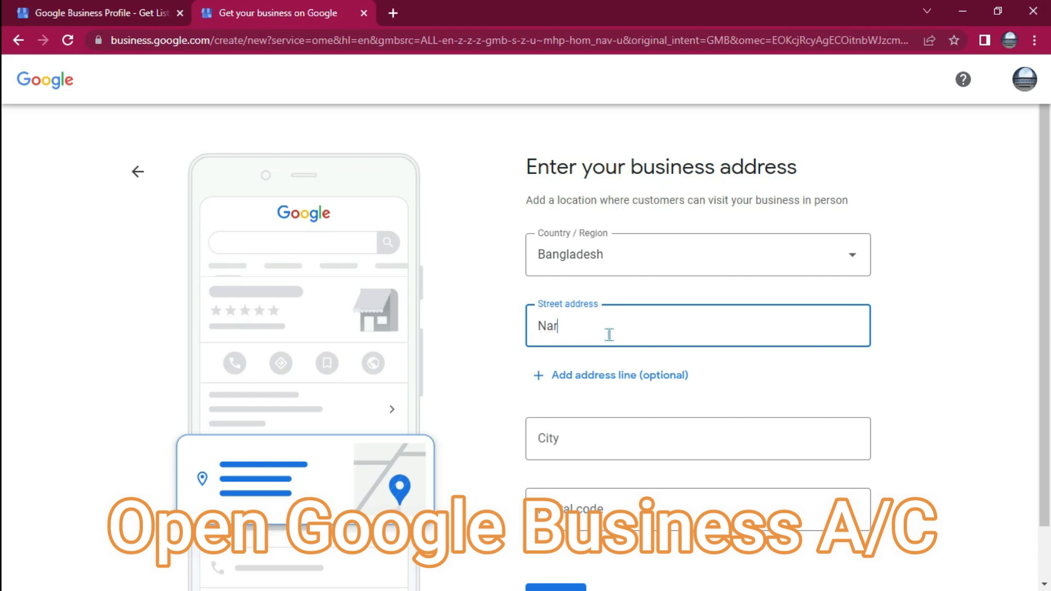
{"action": "key", "text": "BackSpace"}
{"action": "type", "text": "m"}
{"action": "key", "text": "BackSpace"}
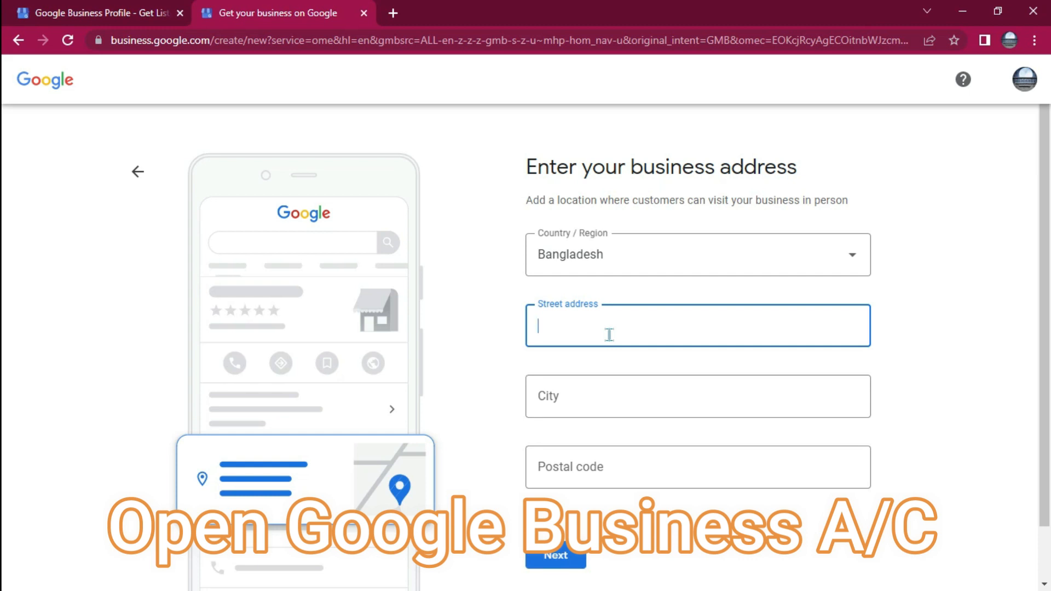
{"action": "type", "text": "Munshigonj"}
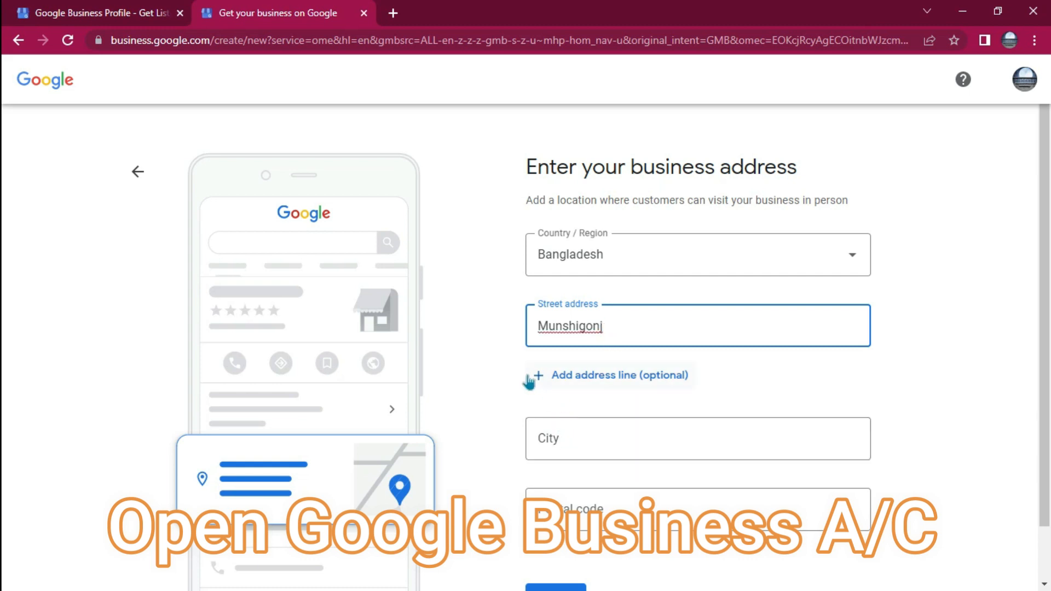
{"action": "left_click", "coordinate": [604, 378]}
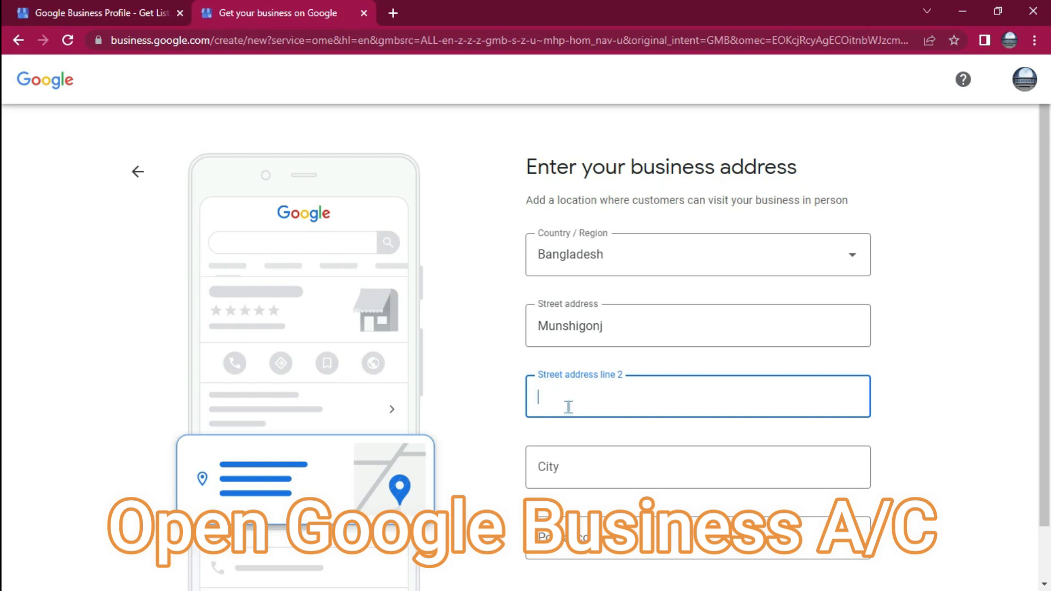
{"action": "type", "text": "Gazaria"}
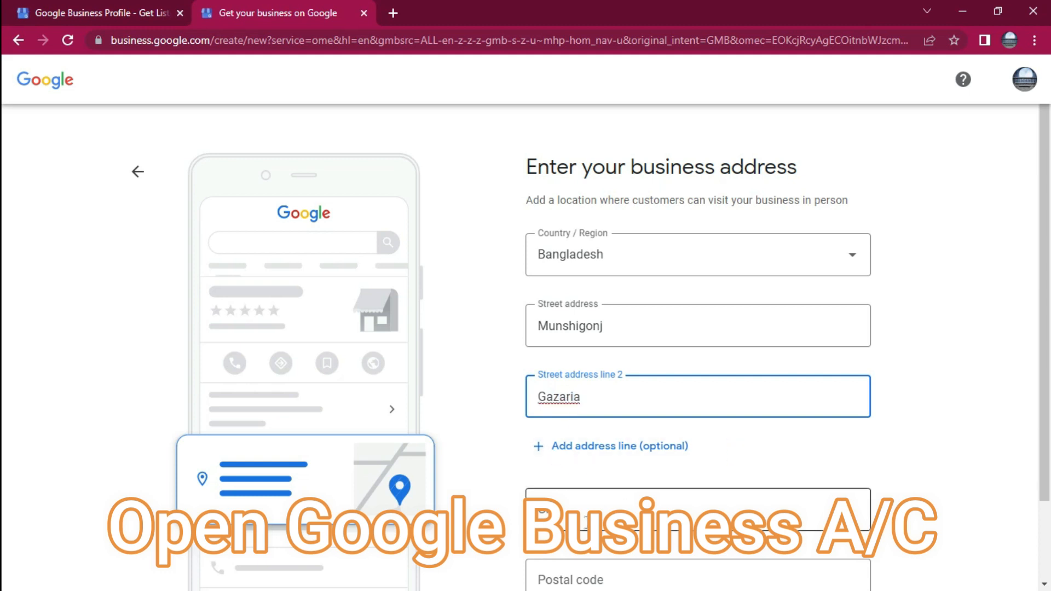
Copy the street address entry into the city field, fill in the postal code and submit the business address
{"action": "left_click", "coordinate": [585, 519]}
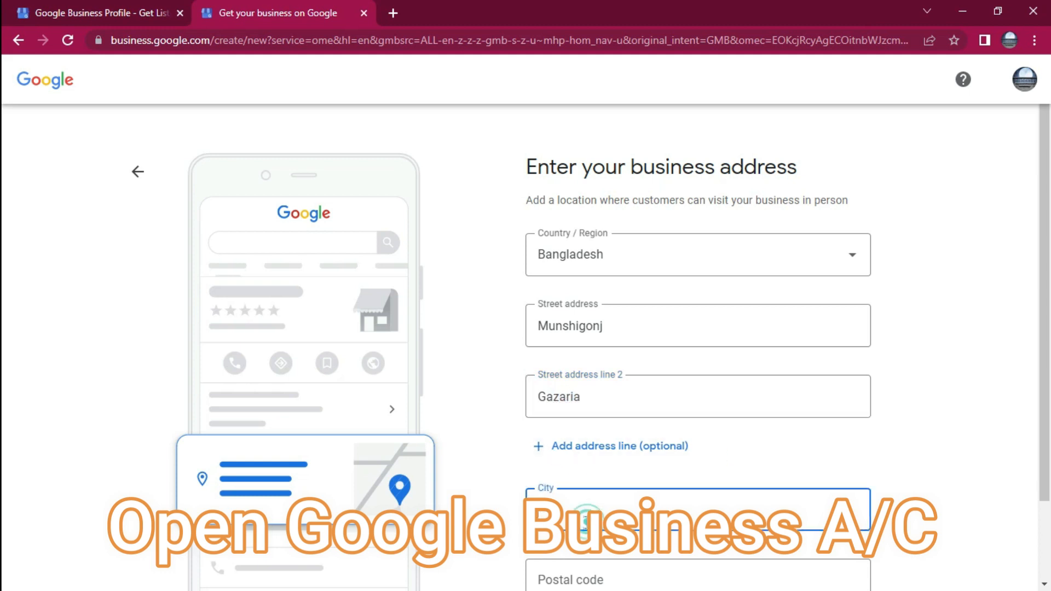
{"action": "double_click", "coordinate": [609, 327]}
{"action": "key", "text": "ctrl+c"}
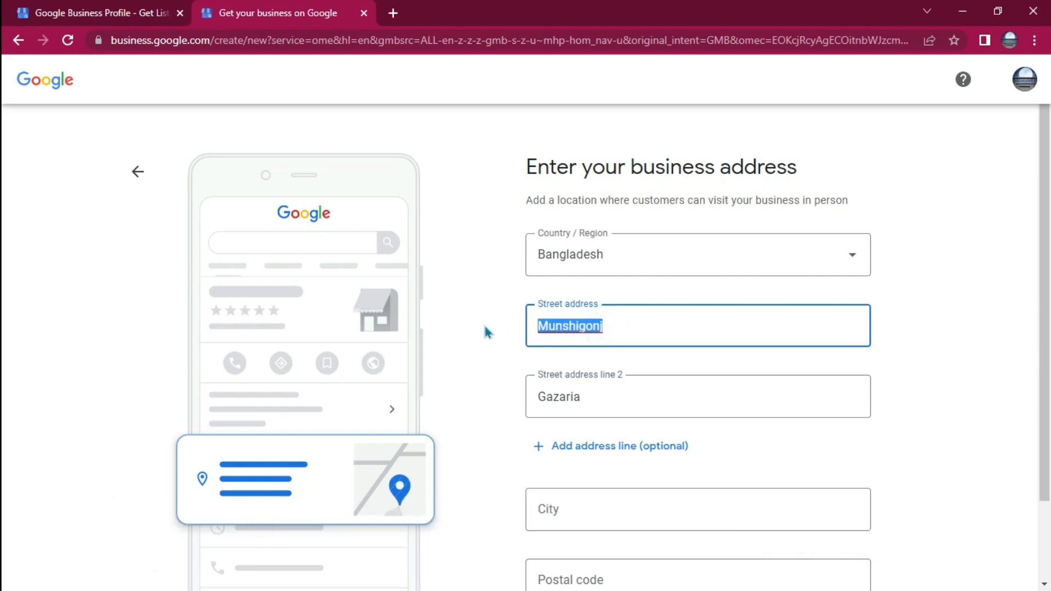
{"action": "left_click", "coordinate": [578, 514]}
{"action": "key", "text": "ctrl+v"}
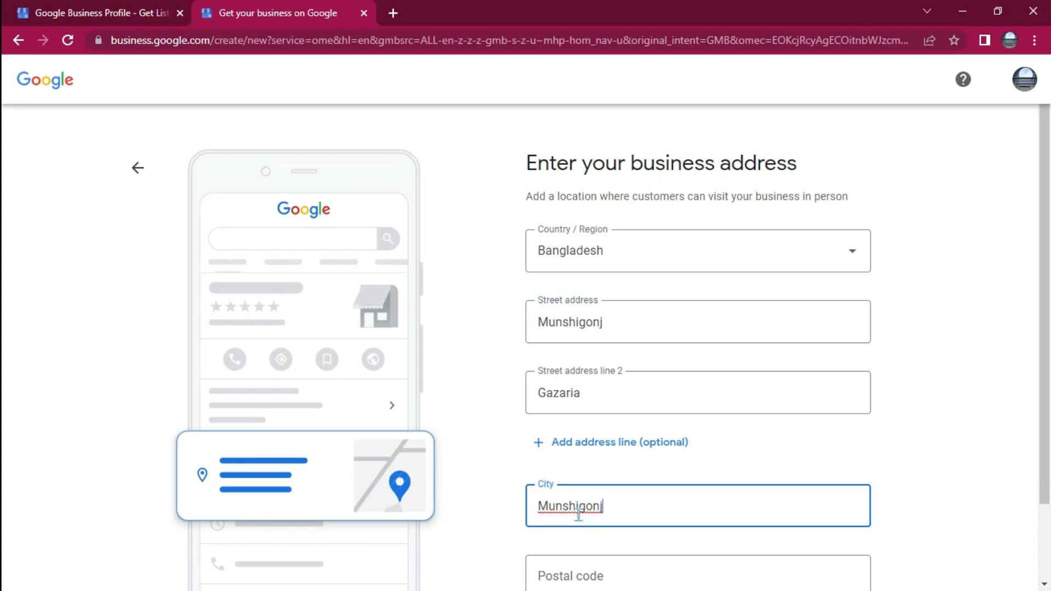
{"action": "scroll", "coordinate": [630, 493], "scroll_direction": "down", "scroll_amount": 2}
{"action": "left_click", "coordinate": [597, 479]}
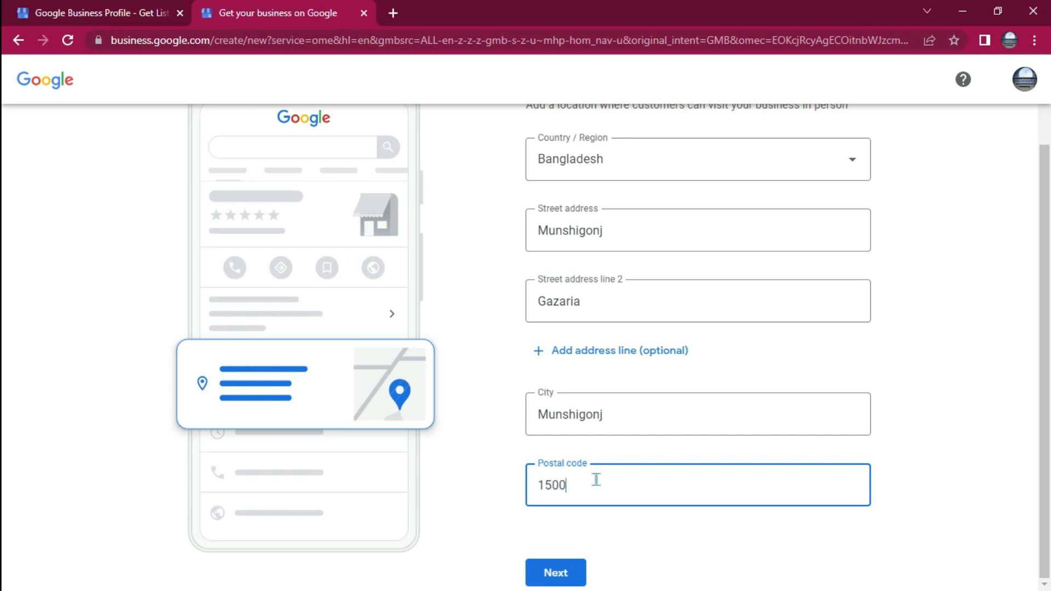
{"action": "left_click", "coordinate": [551, 572]}
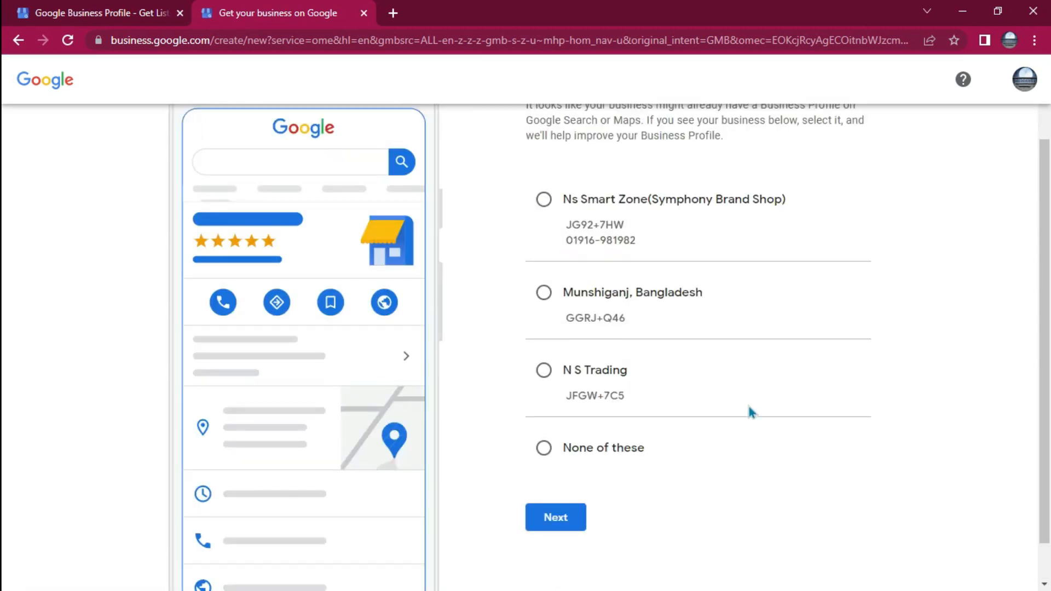
Review the suggested existing business profiles and select None of these
{"action": "scroll", "coordinate": [755, 282], "scroll_direction": "up", "scroll_amount": 2}
{"action": "scroll", "coordinate": [759, 284], "scroll_direction": "down", "scroll_amount": 2}
{"action": "scroll", "coordinate": [759, 285], "scroll_direction": "down", "scroll_amount": 1}
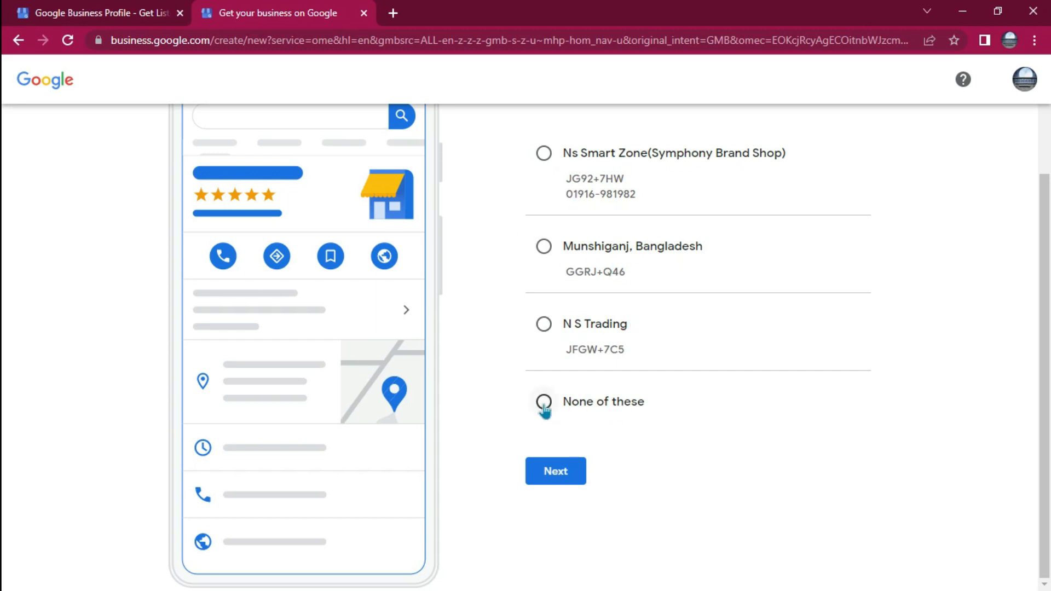
{"action": "left_click", "coordinate": [544, 411]}
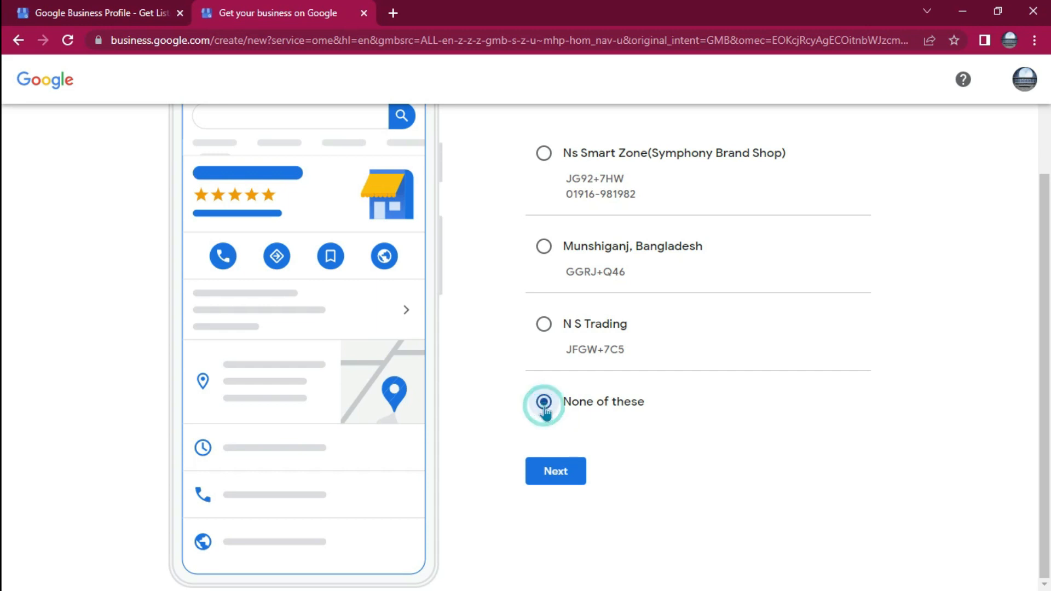
Confirm the no-match choice, switch the location map to satellite view and move the marker just north of the Mosque in Gazaria
{"action": "left_click", "coordinate": [562, 475]}
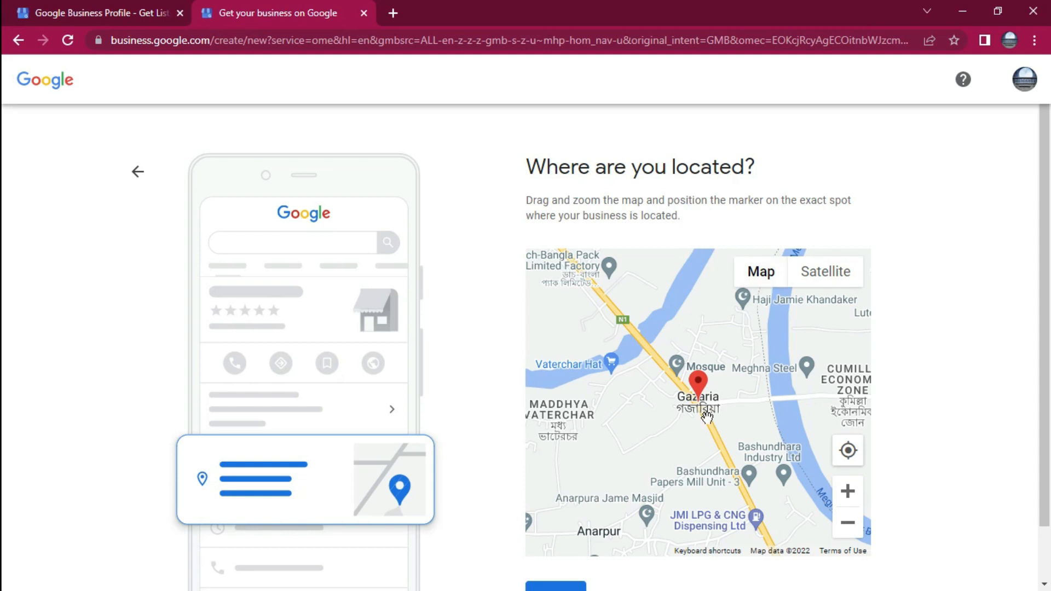
{"action": "mouse_move", "coordinate": [707, 416]}
{"action": "left_mouse_down"}
{"action": "mouse_move", "coordinate": [722, 449]}
{"action": "mouse_move", "coordinate": [738, 445]}
{"action": "mouse_move", "coordinate": [747, 421]}
{"action": "left_mouse_up"}
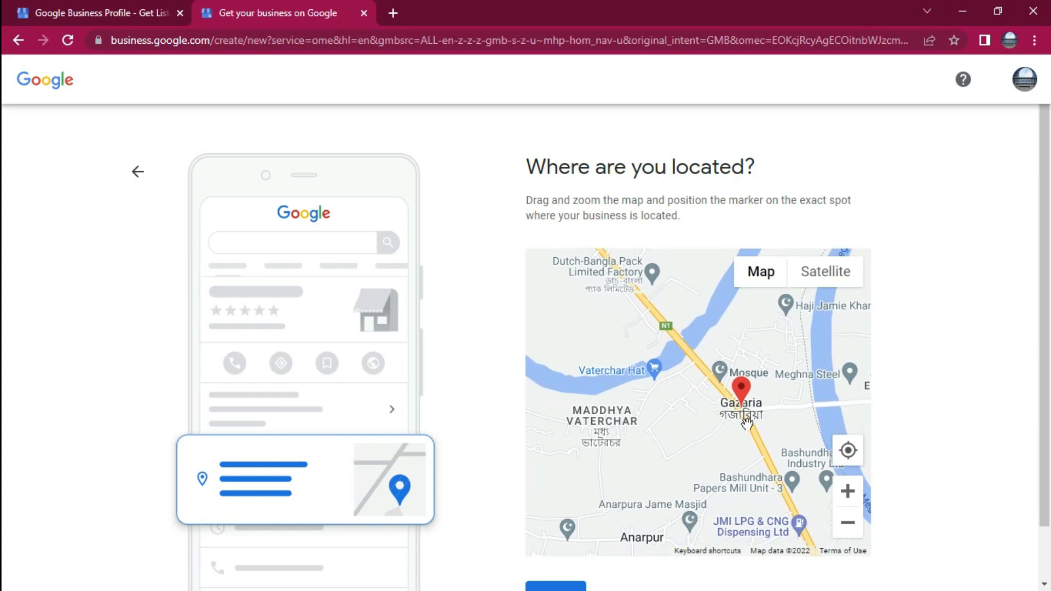
{"action": "left_click", "coordinate": [828, 272]}
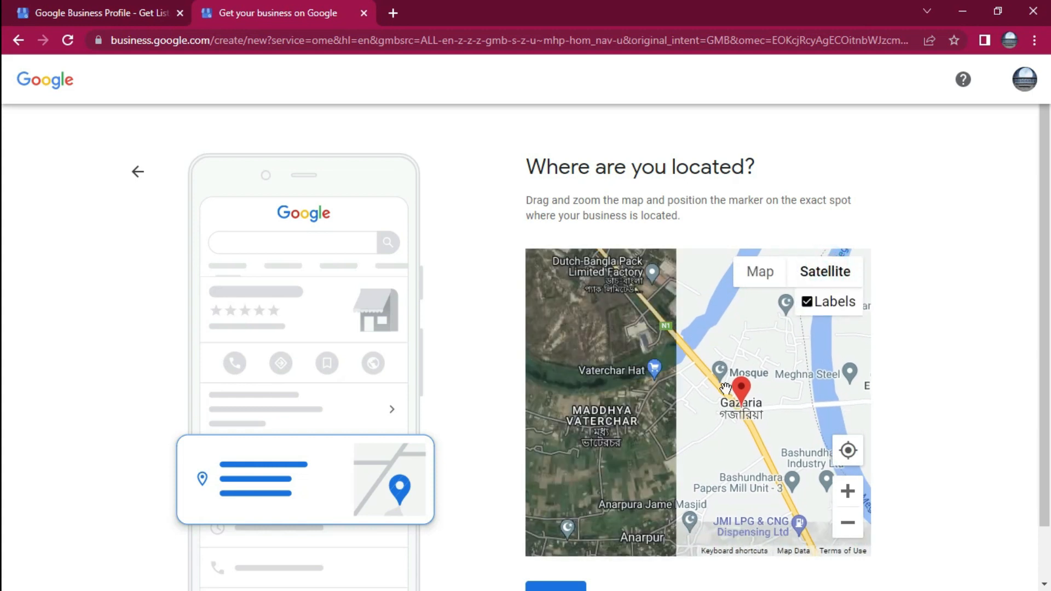
{"action": "left_click_drag", "start_coordinate": [690, 435], "coordinate": [693, 472]}
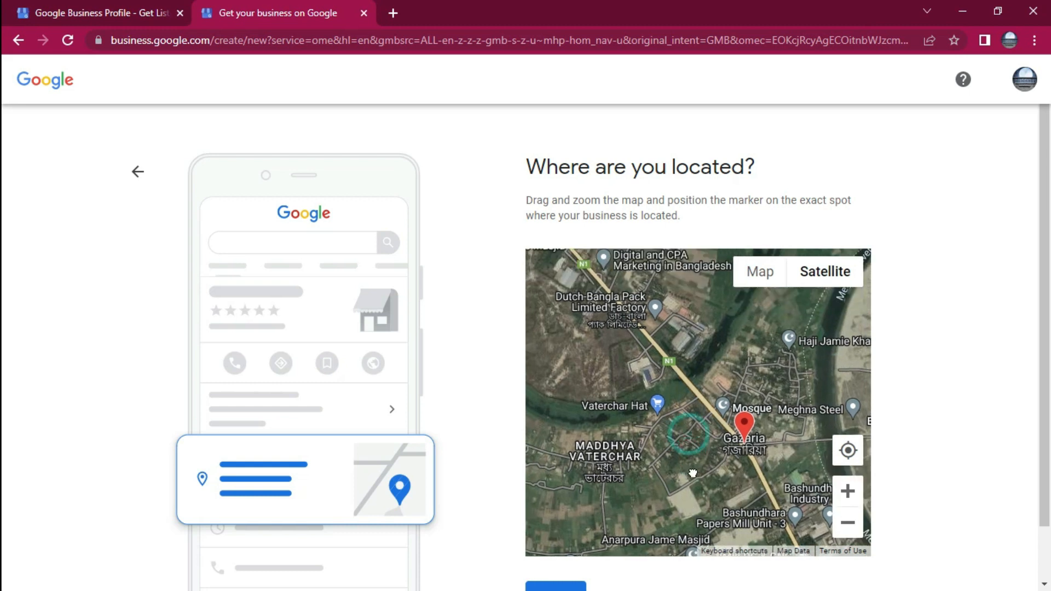
{"action": "mouse_move", "coordinate": [748, 435]}
{"action": "left_mouse_down"}
{"action": "mouse_move", "coordinate": [693, 378]}
{"action": "mouse_move", "coordinate": [731, 353]}
{"action": "mouse_move", "coordinate": [750, 367]}
{"action": "mouse_move", "coordinate": [717, 370]}
{"action": "mouse_move", "coordinate": [683, 439]}
{"action": "mouse_move", "coordinate": [697, 437]}
{"action": "mouse_move", "coordinate": [709, 386]}
{"action": "mouse_move", "coordinate": [707, 424]}
{"action": "left_mouse_up"}
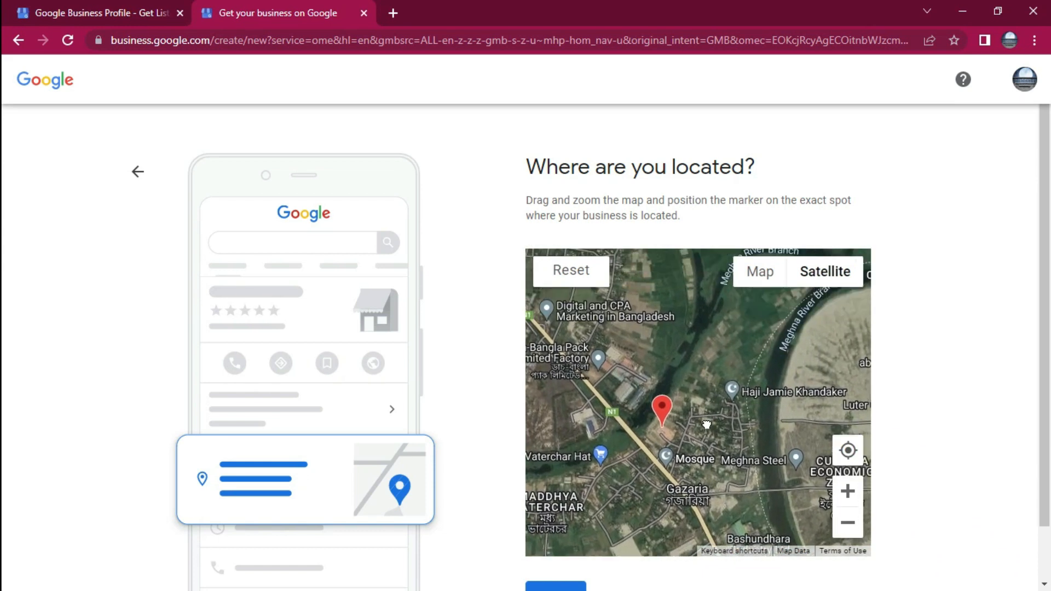
Move the location marker north from Anarpur and across the river area to Mudarkandi
{"action": "left_click", "coordinate": [848, 527]}
{"action": "left_click", "coordinate": [848, 527]}
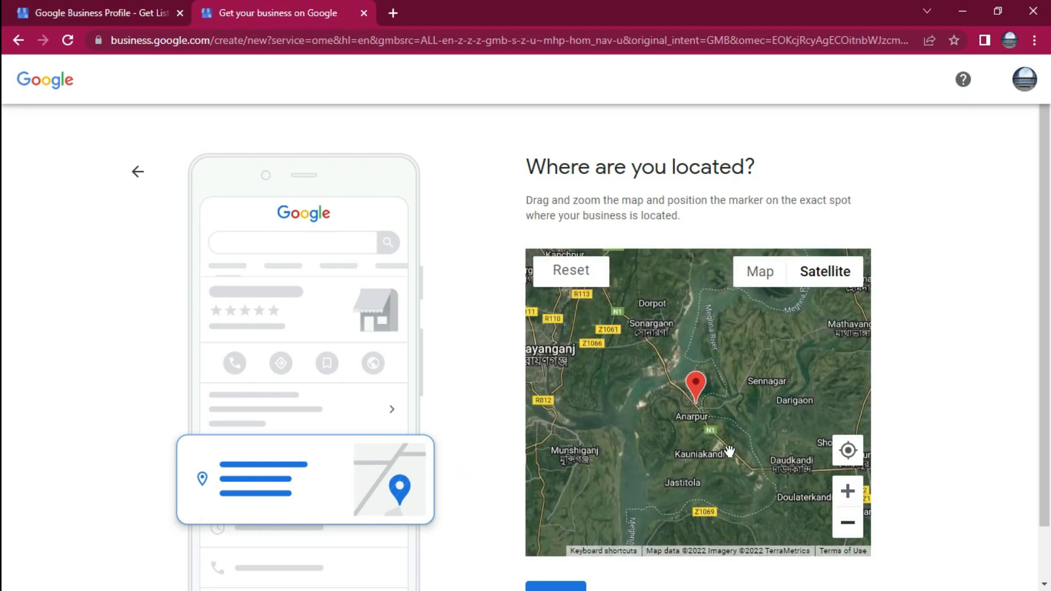
{"action": "left_click_drag", "start_coordinate": [713, 417], "coordinate": [720, 459]}
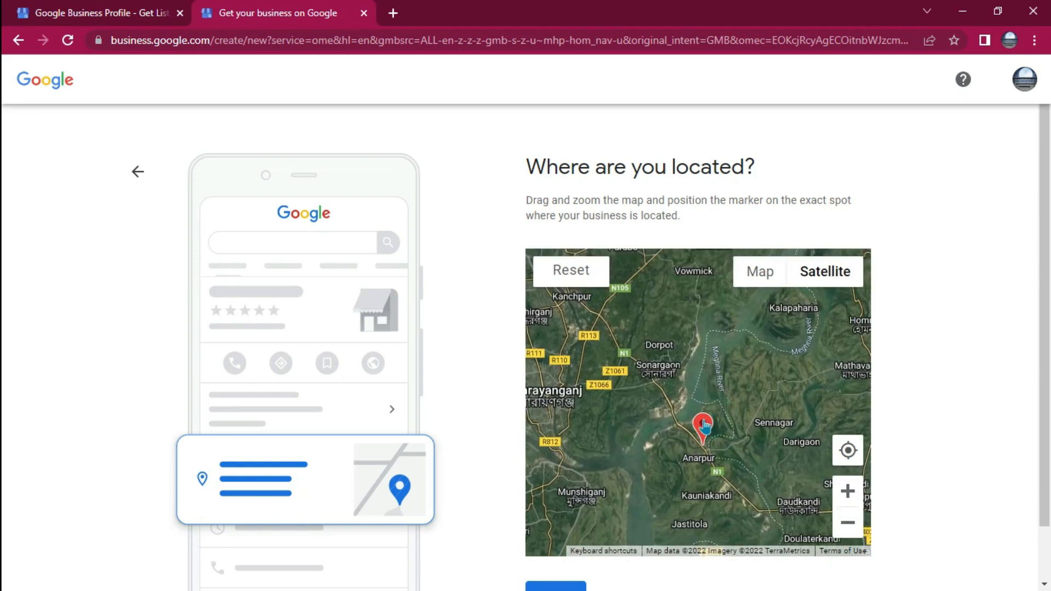
{"action": "left_click_drag", "start_coordinate": [705, 423], "coordinate": [692, 403]}
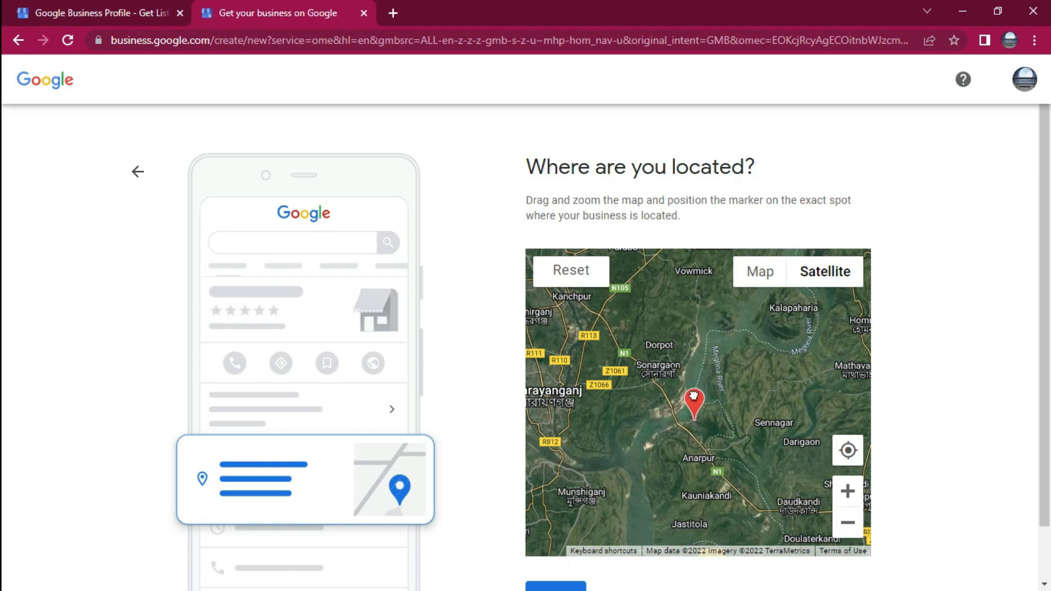
{"action": "left_click", "coordinate": [848, 491]}
{"action": "left_click", "coordinate": [847, 491]}
{"action": "left_click", "coordinate": [847, 491]}
{"action": "left_click", "coordinate": [848, 523]}
{"action": "left_click", "coordinate": [847, 523]}
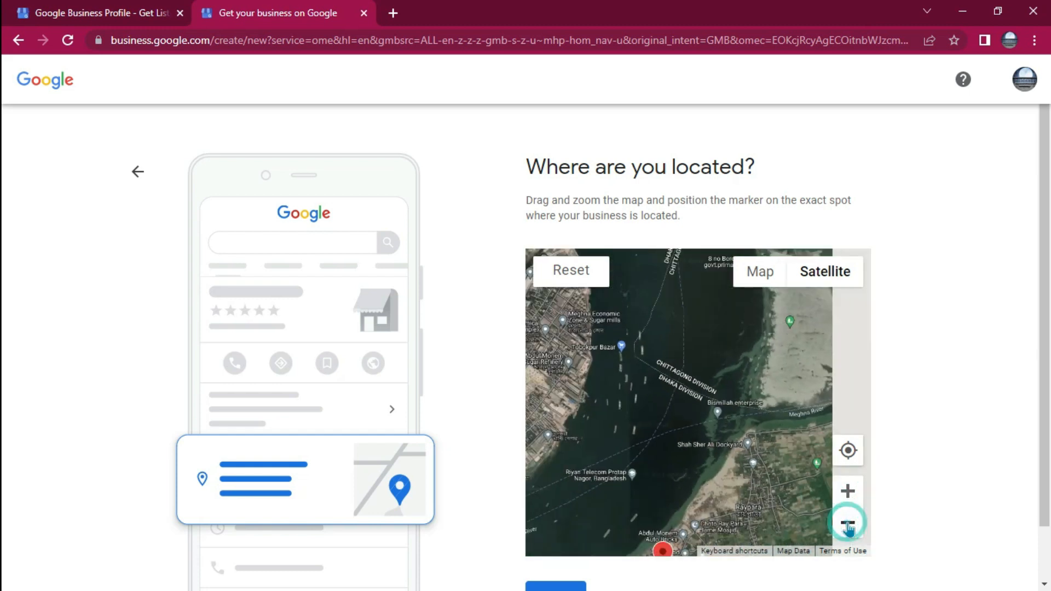
{"action": "left_click", "coordinate": [847, 523]}
{"action": "mouse_move", "coordinate": [719, 479]}
{"action": "left_mouse_down"}
{"action": "mouse_move", "coordinate": [671, 503]}
{"action": "mouse_move", "coordinate": [691, 458]}
{"action": "mouse_move", "coordinate": [721, 438]}
{"action": "left_mouse_up"}
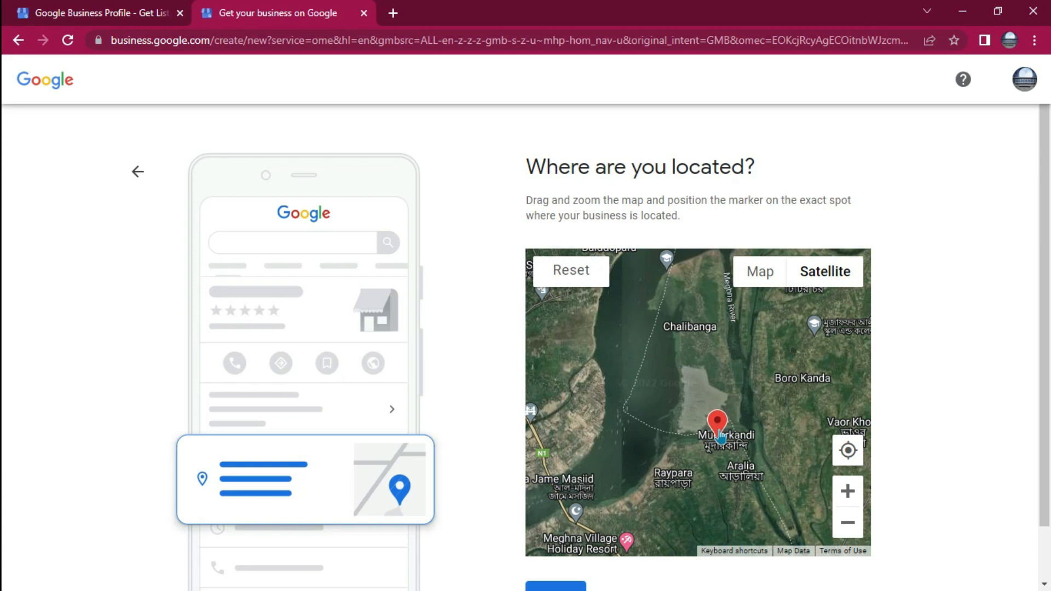
Reposition the marker onto the riverside road just northwest of Selim confectionery
{"action": "left_click", "coordinate": [849, 492]}
{"action": "left_click", "coordinate": [849, 492]}
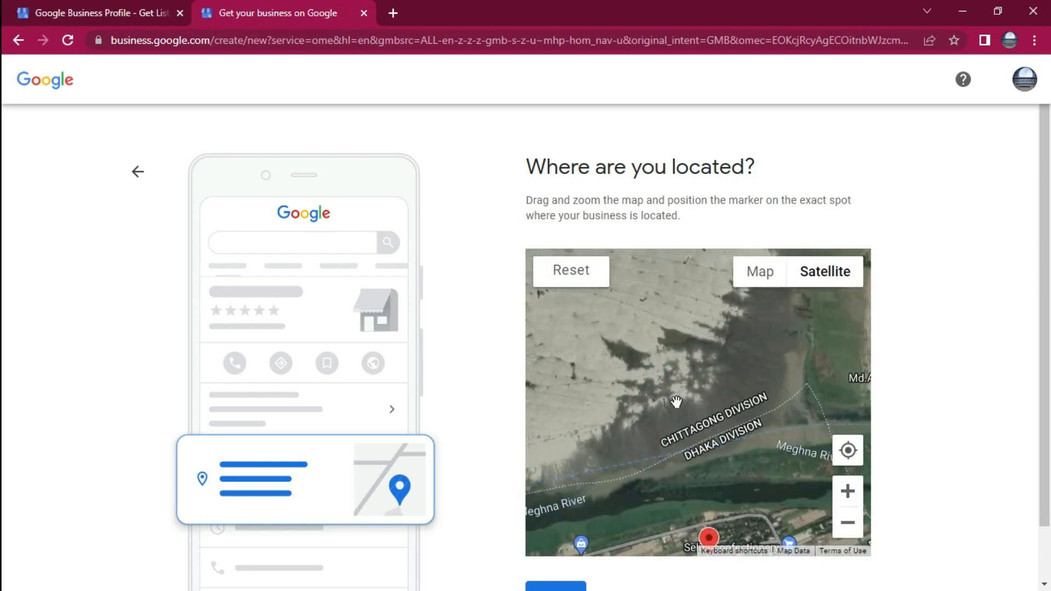
{"action": "left_click_drag", "start_coordinate": [684, 422], "coordinate": [659, 356]}
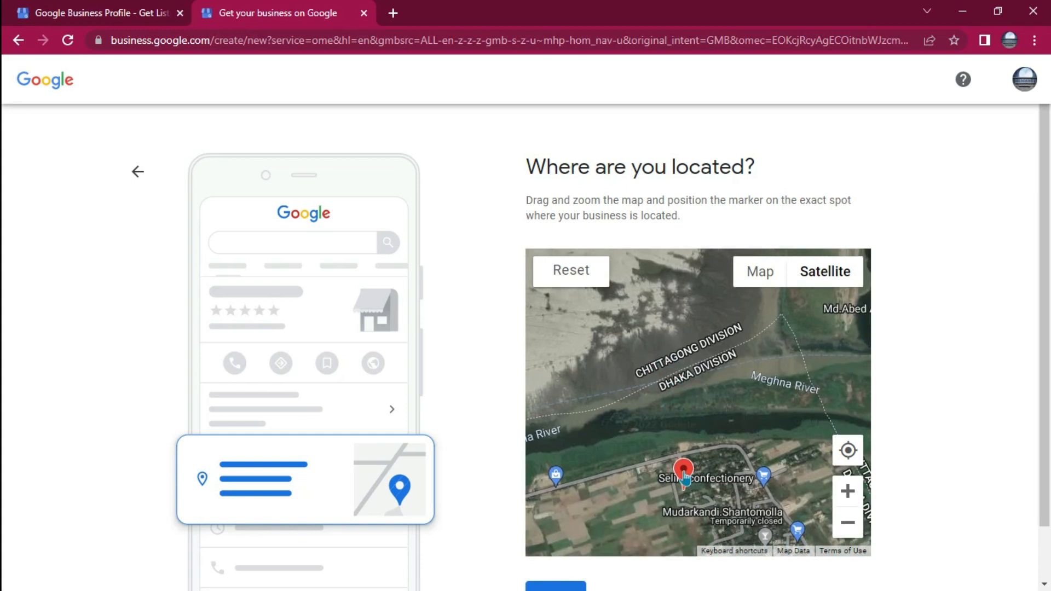
{"action": "mouse_move", "coordinate": [686, 476]}
{"action": "left_mouse_down"}
{"action": "mouse_move", "coordinate": [686, 434]}
{"action": "mouse_move", "coordinate": [677, 434]}
{"action": "left_mouse_up"}
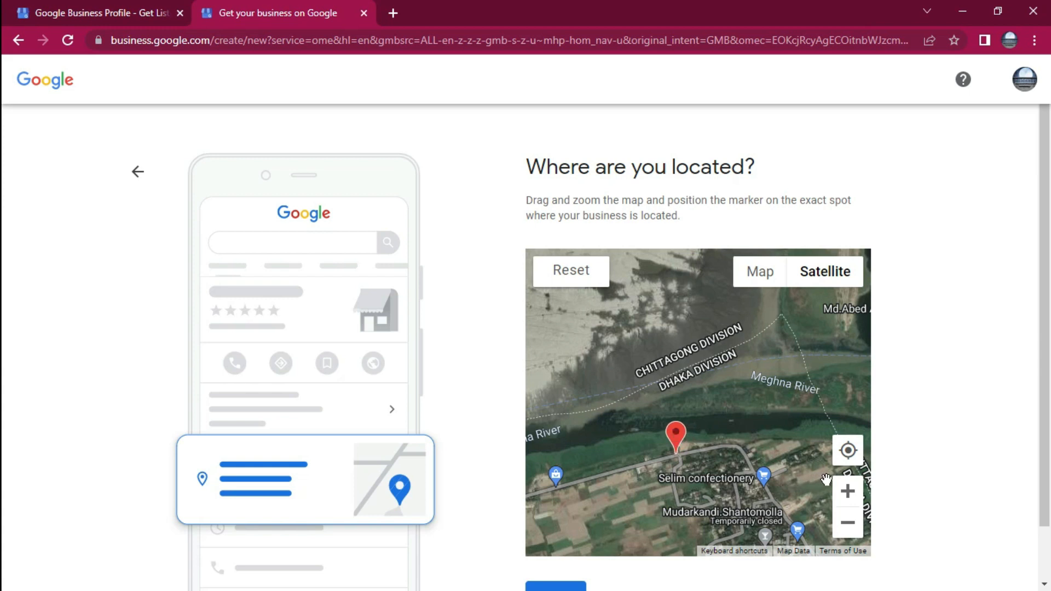
Fine-tune the marker at close range, placing it at the road junction beside Muderkandi Cafe21
{"action": "left_click", "coordinate": [849, 491]}
{"action": "left_click", "coordinate": [850, 494]}
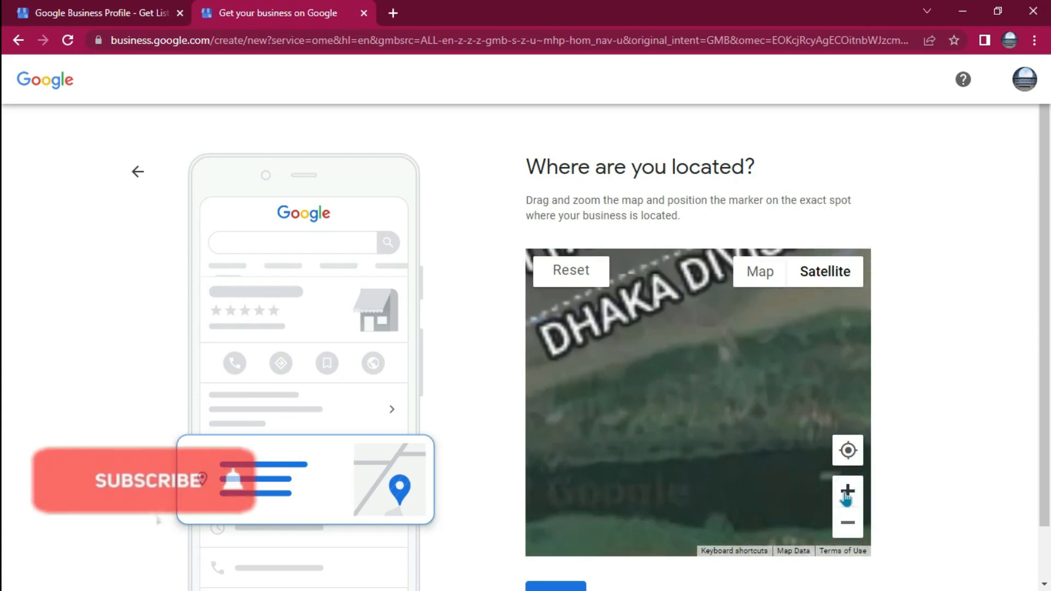
{"action": "left_click_drag", "start_coordinate": [711, 421], "coordinate": [716, 329]}
{"action": "left_click_drag", "start_coordinate": [678, 431], "coordinate": [698, 395]}
{"action": "left_click_drag", "start_coordinate": [629, 446], "coordinate": [622, 439]}
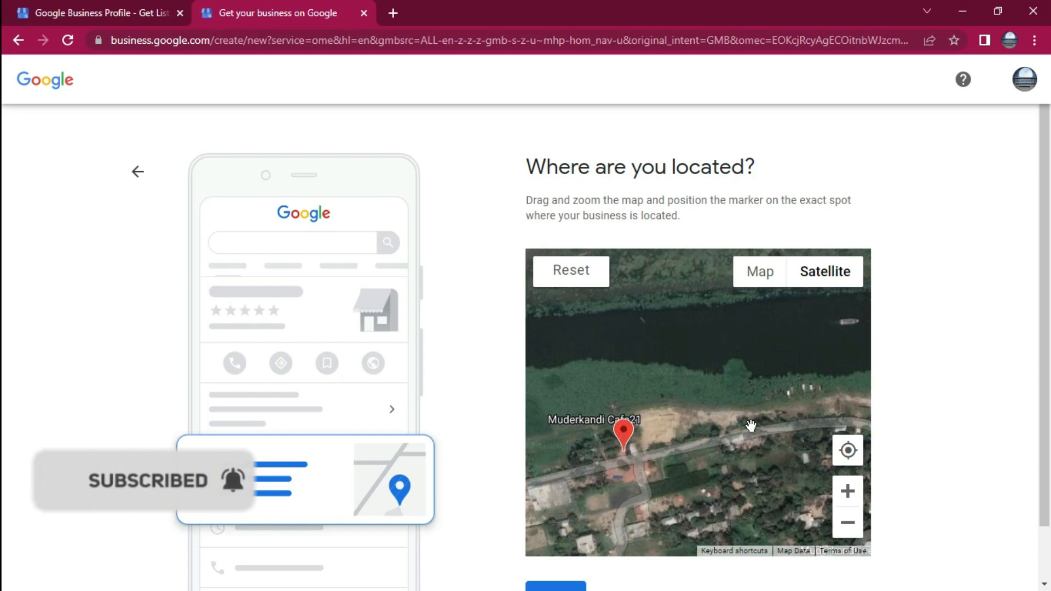
Submit the marked location and skip the contact details, continuing to verification without opting in to alerts and tips
{"action": "scroll", "coordinate": [753, 426], "scroll_direction": "down", "scroll_amount": 2}
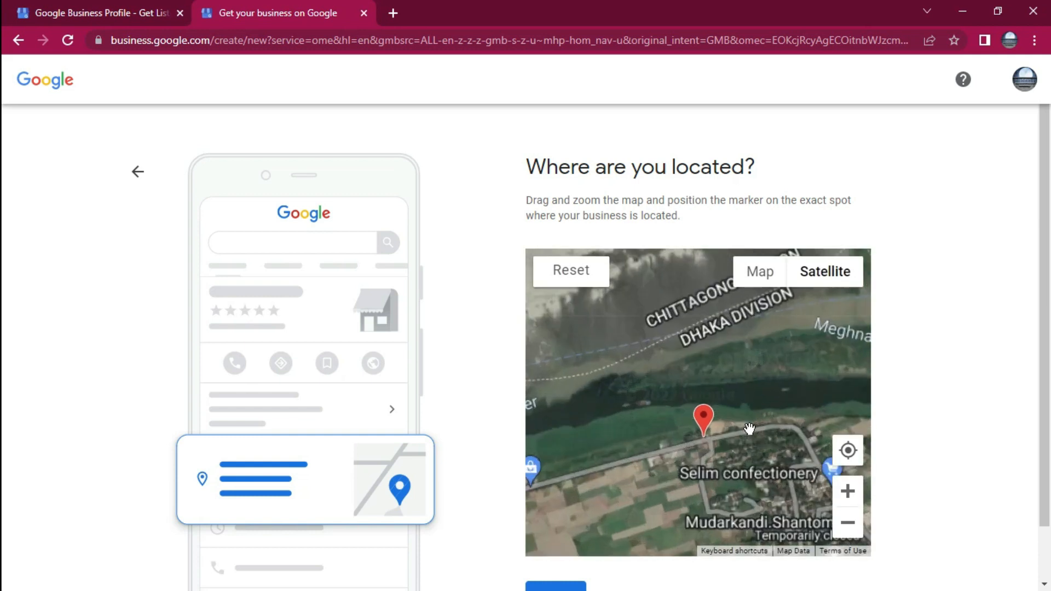
{"action": "scroll", "coordinate": [750, 429], "scroll_direction": "up", "scroll_amount": 2}
{"action": "scroll", "coordinate": [934, 439], "scroll_direction": "down", "scroll_amount": 1}
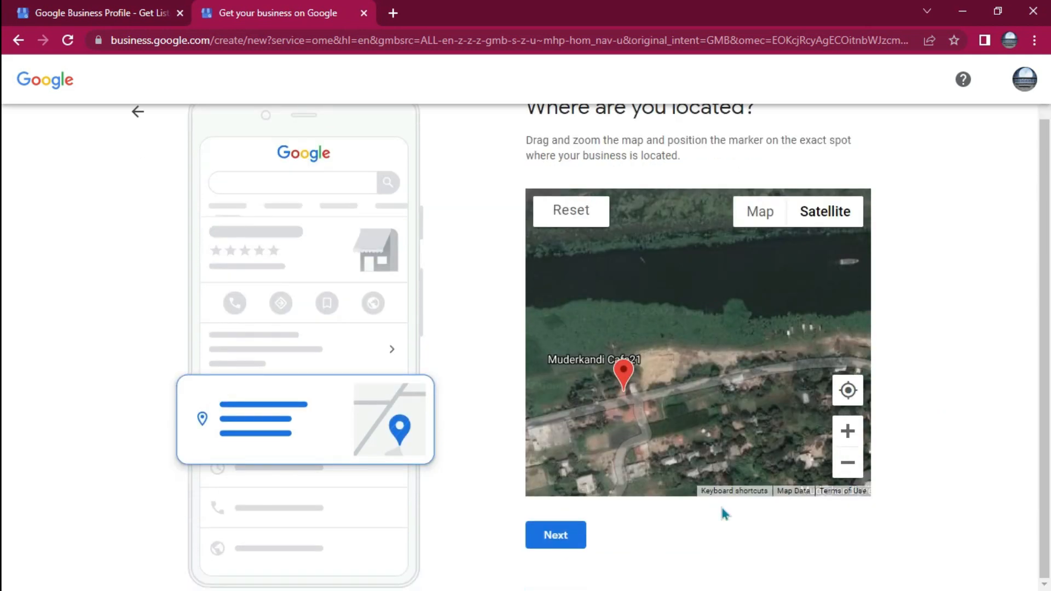
{"action": "left_click", "coordinate": [555, 538]}
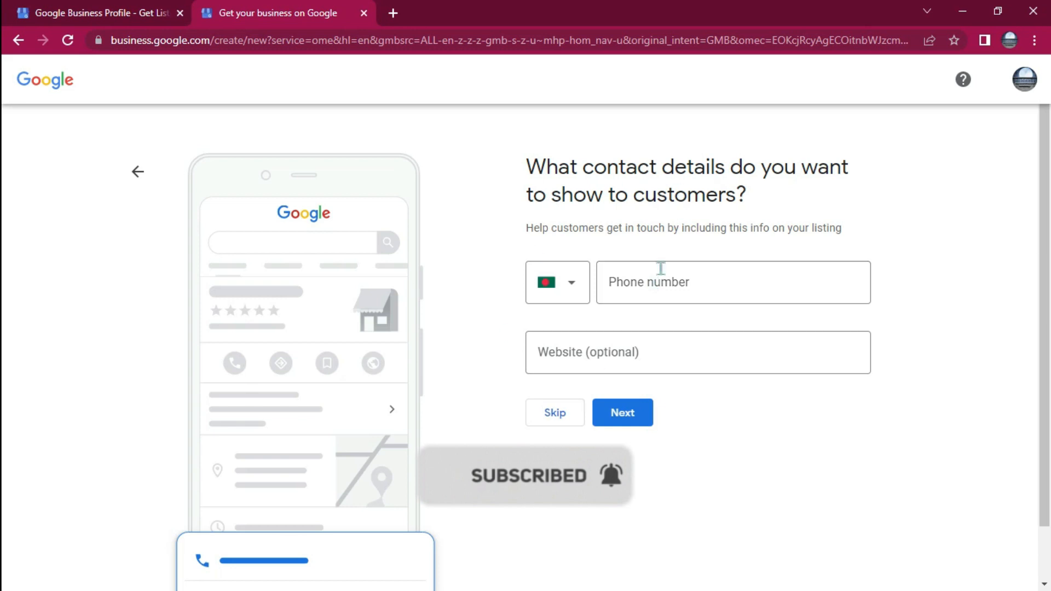
{"action": "left_click", "coordinate": [553, 412]}
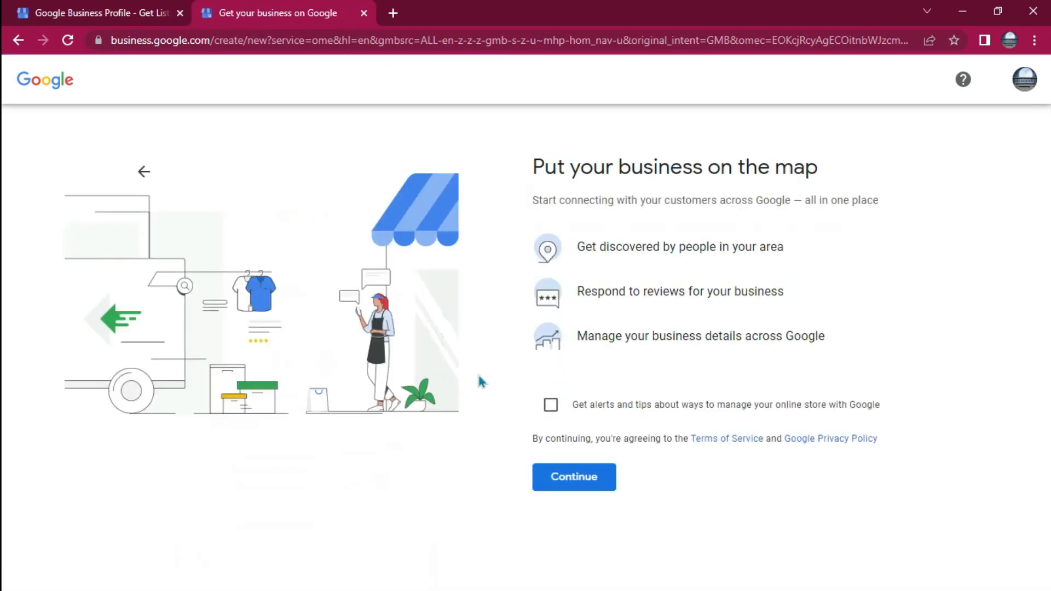
{"action": "left_click", "coordinate": [575, 479]}
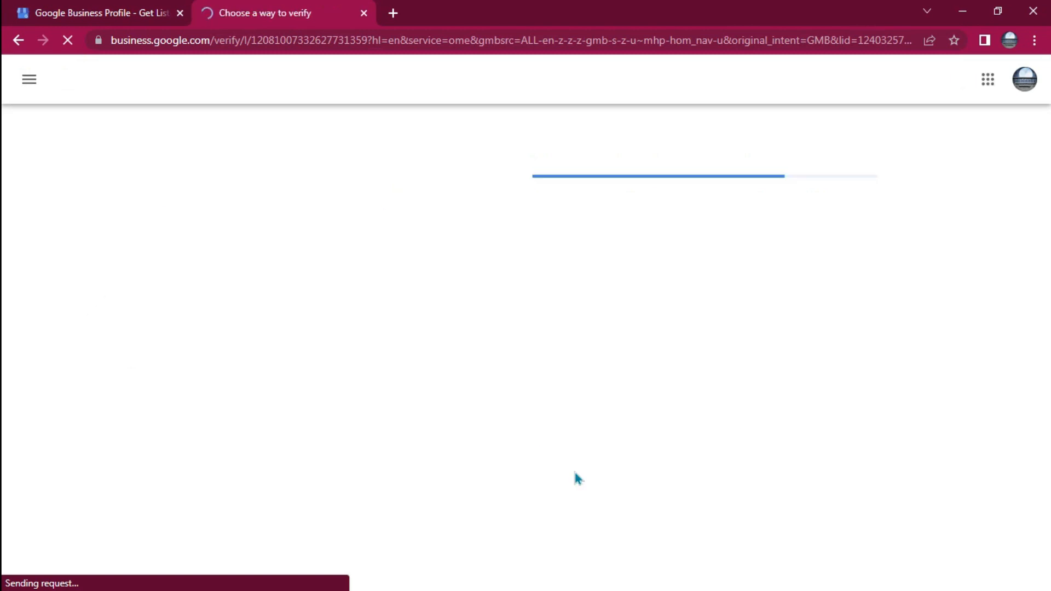
Enter the contact's name, request the verification postcard by mail and continue to profile customization
{"action": "left_click", "coordinate": [574, 472]}
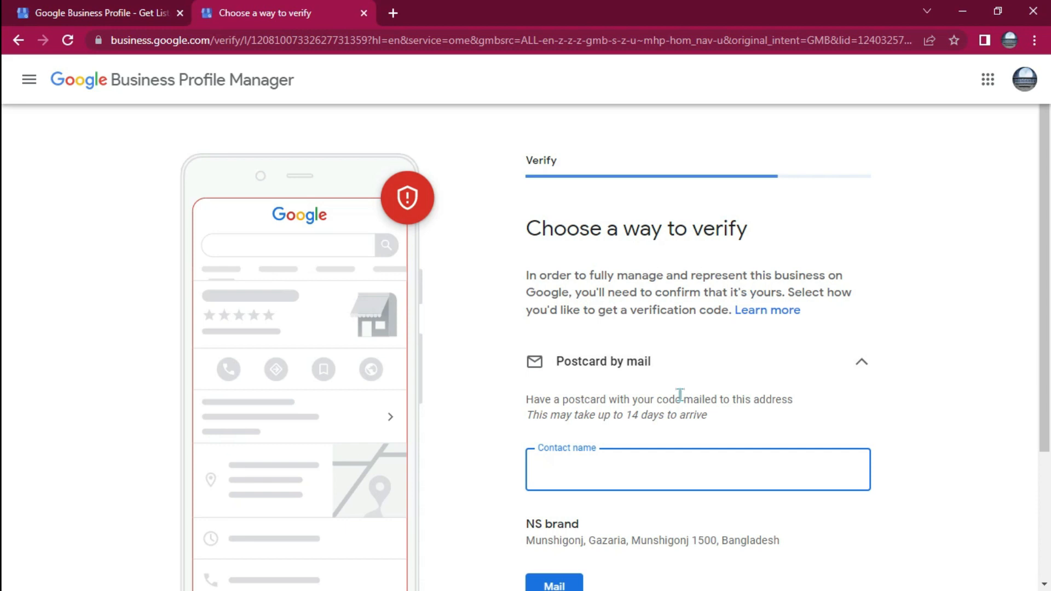
{"action": "scroll", "coordinate": [681, 394], "scroll_direction": "down", "scroll_amount": 3}
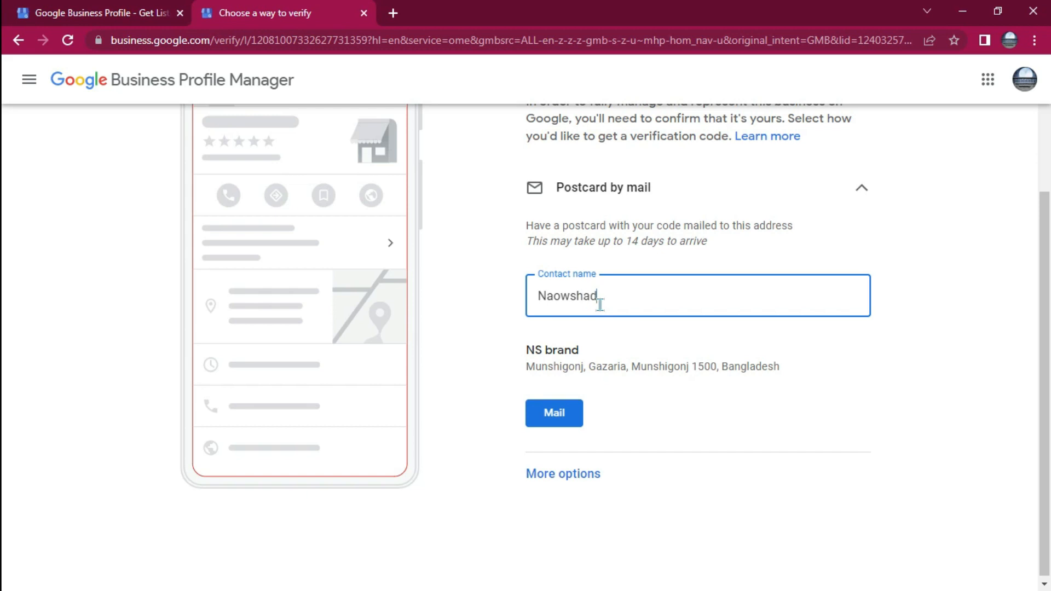
{"action": "left_click", "coordinate": [555, 415]}
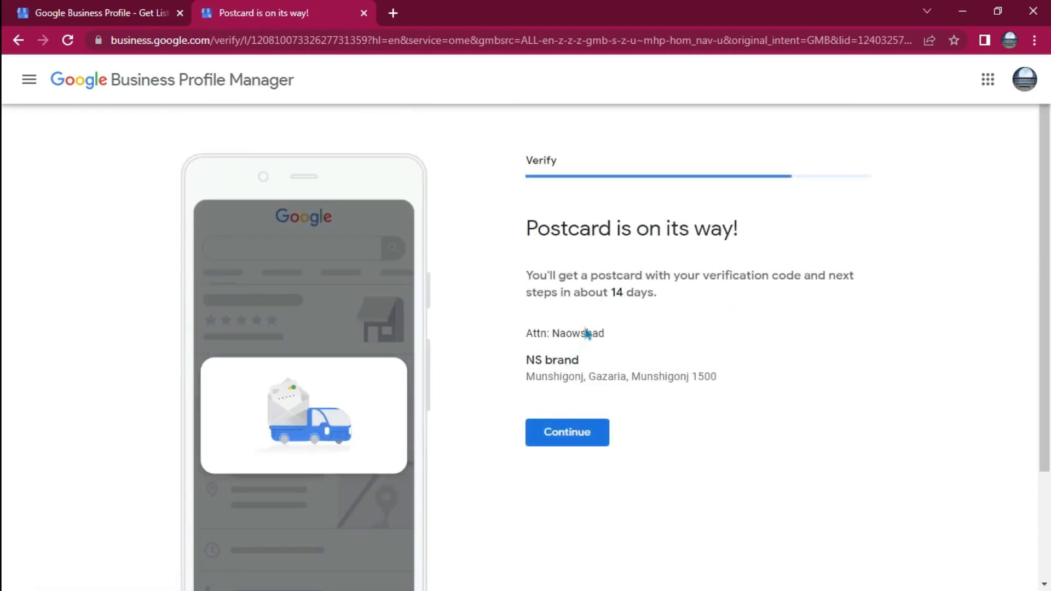
{"action": "left_click", "coordinate": [575, 443]}
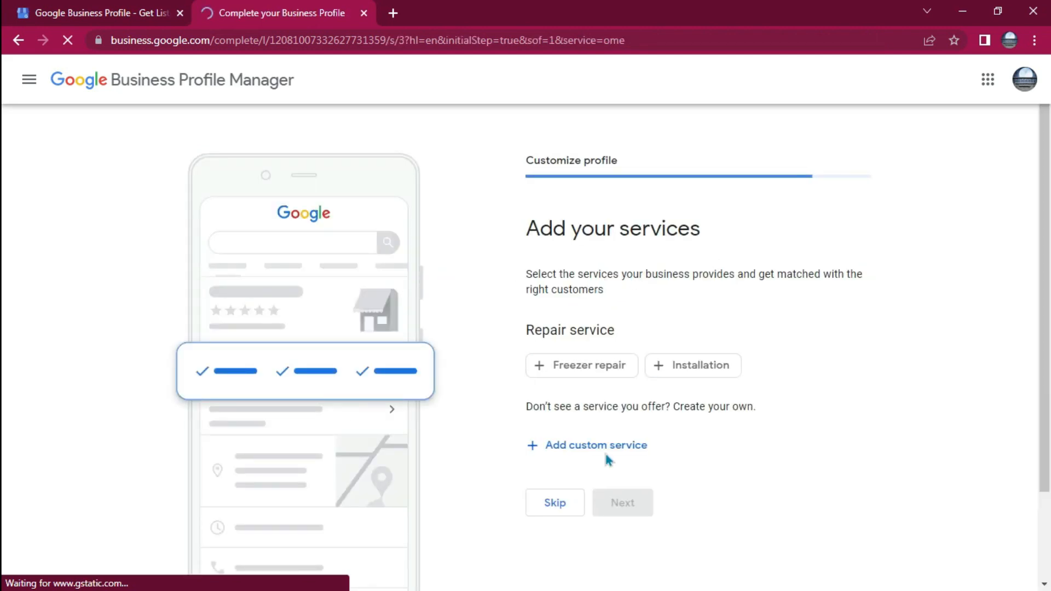
Skip adding services and mark Sunday and Monday as open in the business hours
{"action": "left_click", "coordinate": [547, 509]}
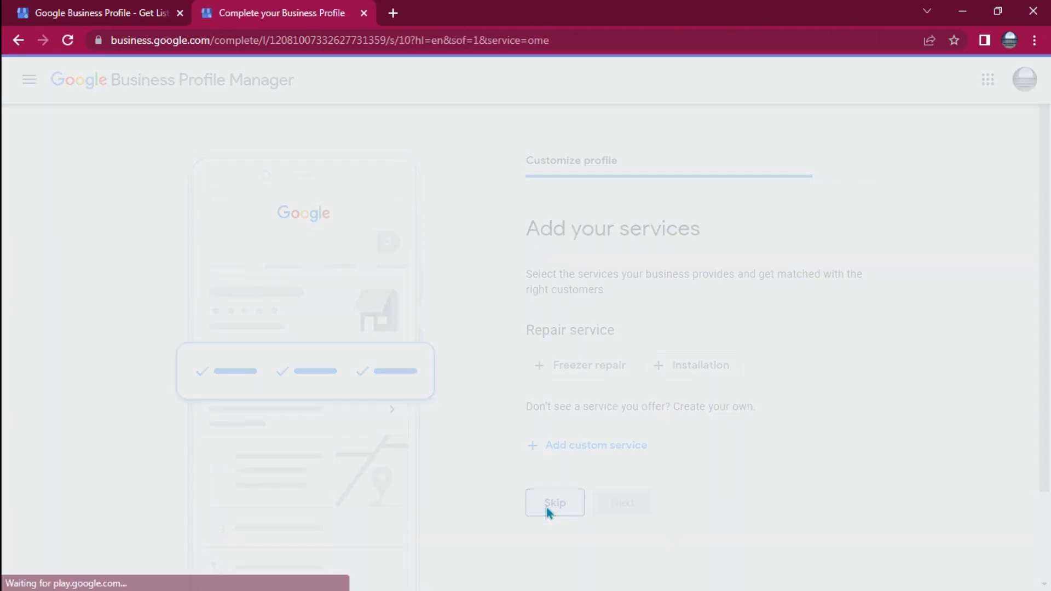
{"action": "scroll", "coordinate": [712, 381], "scroll_direction": "down", "scroll_amount": 2}
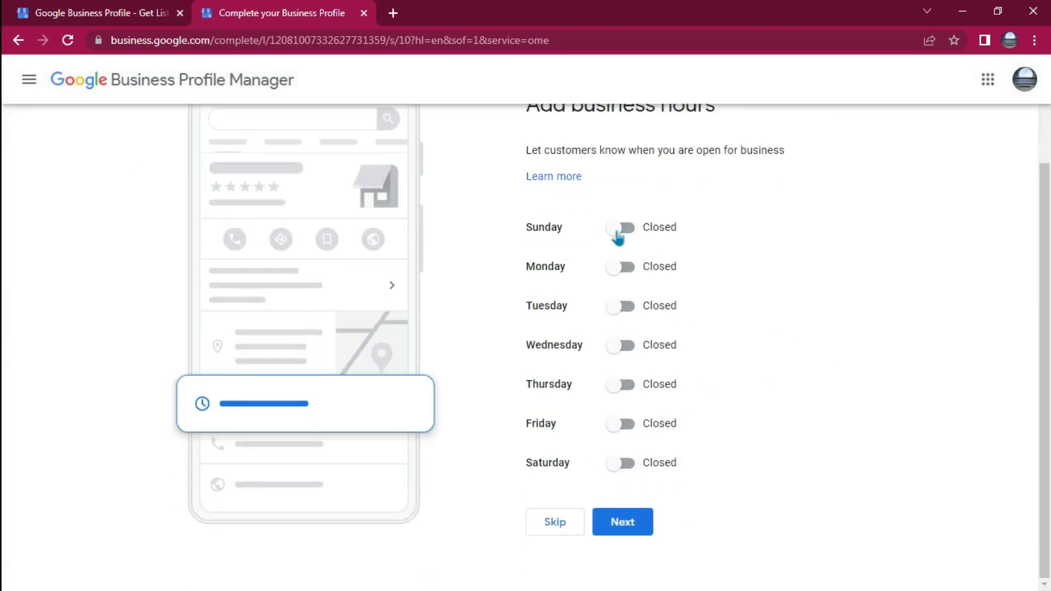
{"action": "left_click", "coordinate": [617, 234]}
{"action": "left_click", "coordinate": [619, 290]}
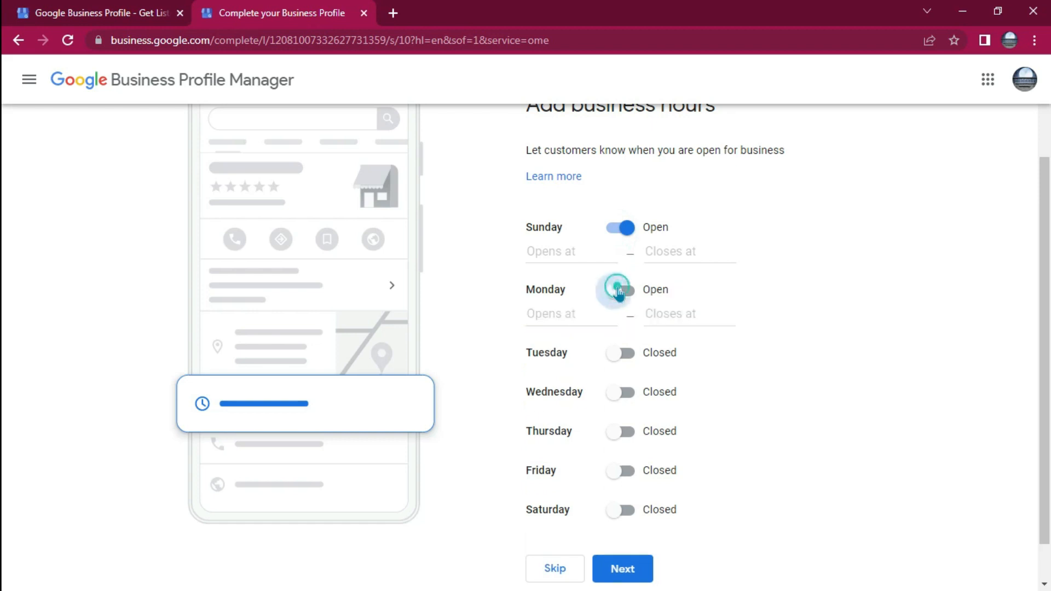
Set Sunday's business hours to open at 8:00 AM and close at 2:00 PM
{"action": "left_click", "coordinate": [544, 250]}
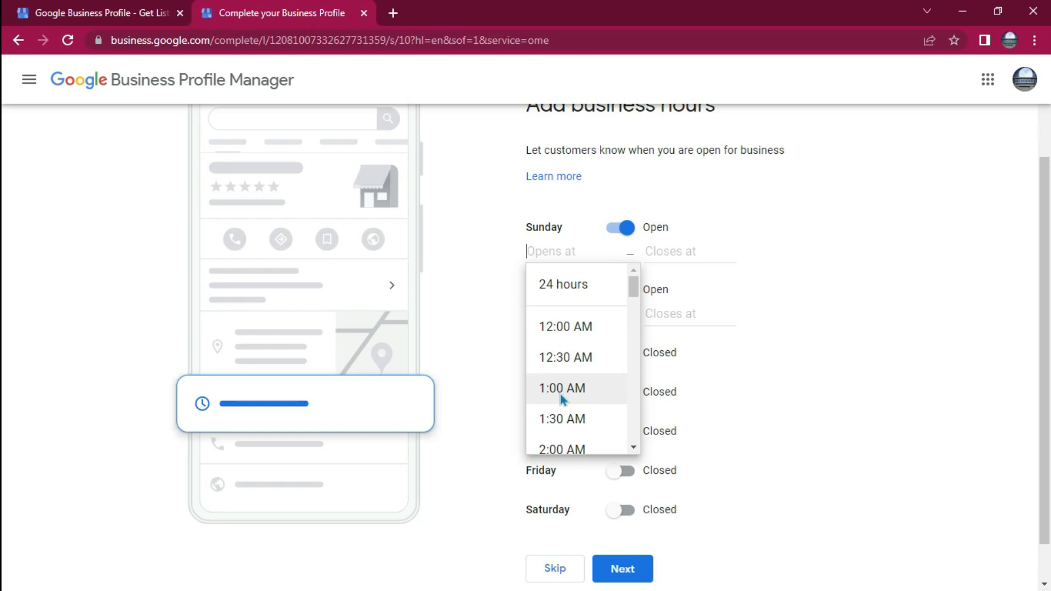
{"action": "scroll", "coordinate": [561, 395], "scroll_direction": "down", "scroll_amount": 6}
{"action": "scroll", "coordinate": [561, 395], "scroll_direction": "down", "scroll_amount": 3}
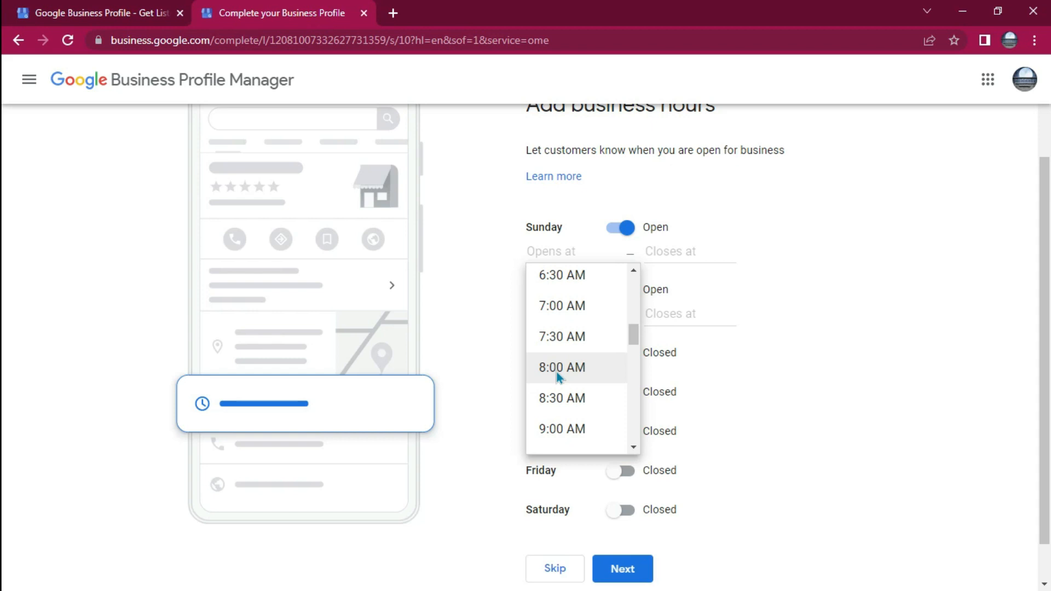
{"action": "left_click", "coordinate": [559, 377]}
{"action": "left_click", "coordinate": [655, 249]}
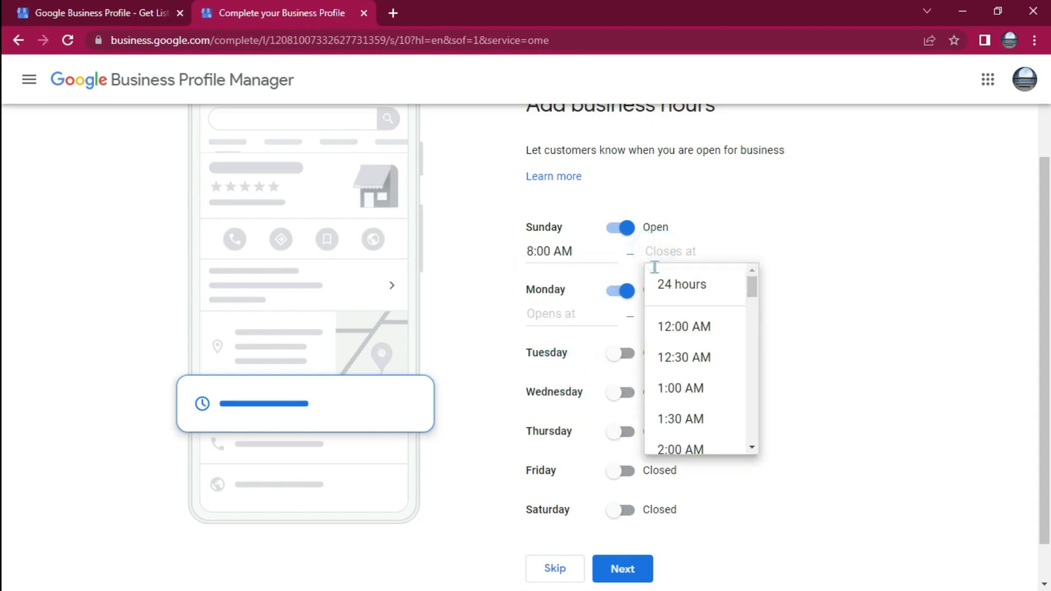
{"action": "scroll", "coordinate": [674, 433], "scroll_direction": "down", "scroll_amount": 8}
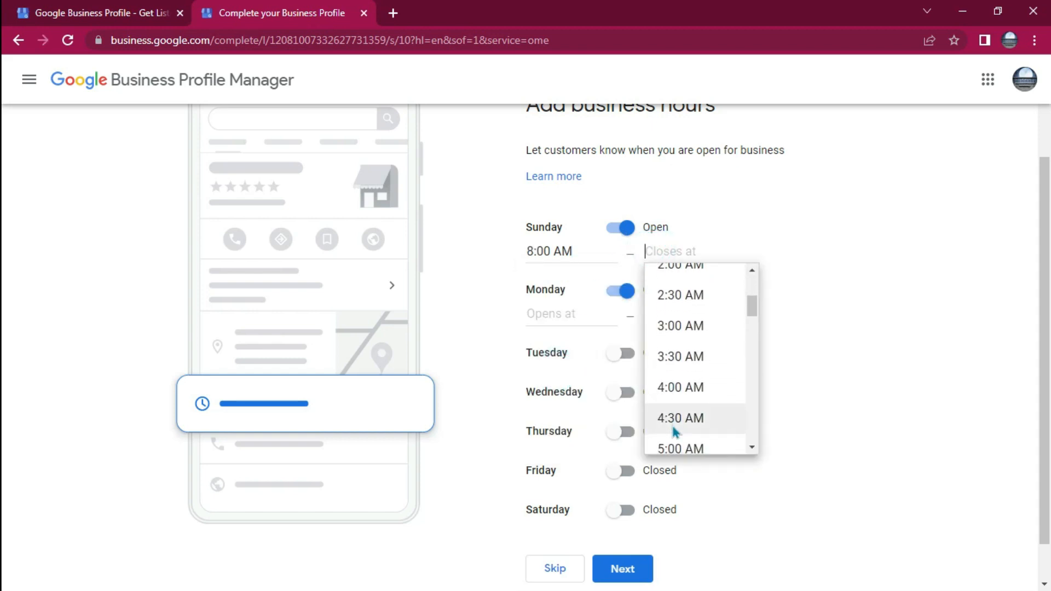
{"action": "scroll", "coordinate": [675, 433], "scroll_direction": "down", "scroll_amount": 5}
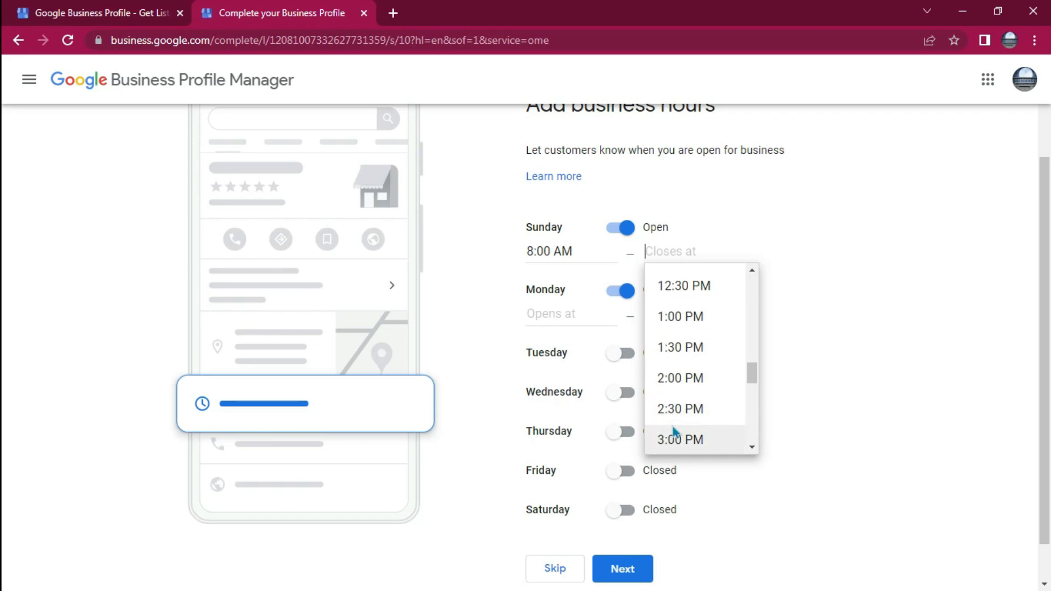
{"action": "scroll", "coordinate": [686, 390], "scroll_direction": "down", "scroll_amount": 1}
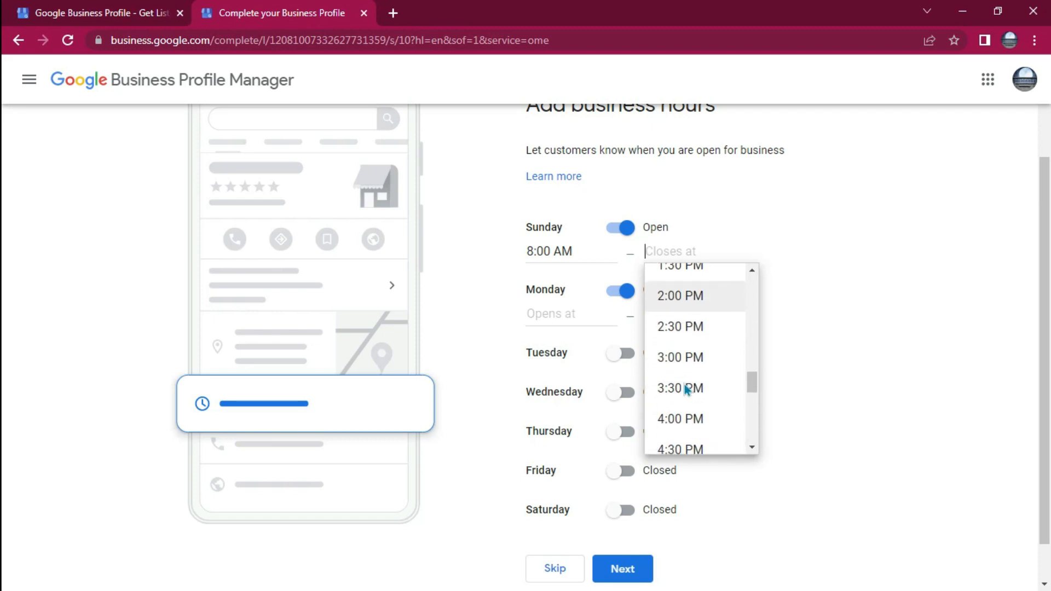
{"action": "left_click", "coordinate": [681, 296]}
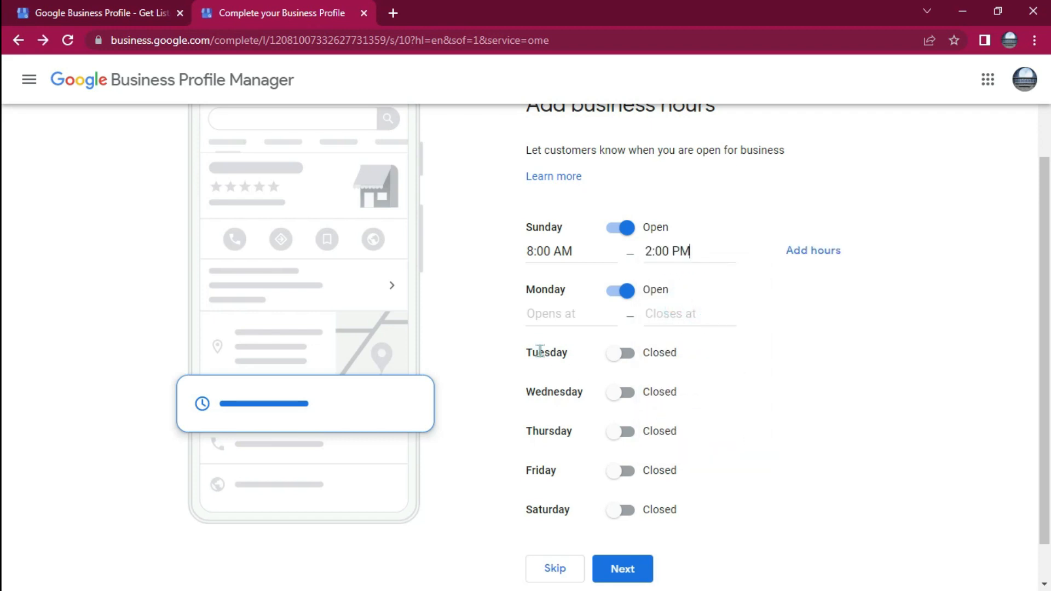
Set Monday's business hours to open at 8:00 AM and close at 3:00 PM
{"action": "left_click", "coordinate": [546, 310]}
{"action": "scroll", "coordinate": [564, 430], "scroll_direction": "down", "scroll_amount": 1}
{"action": "scroll", "coordinate": [563, 427], "scroll_direction": "down", "scroll_amount": 2}
{"action": "scroll", "coordinate": [563, 427], "scroll_direction": "up", "scroll_amount": 3}
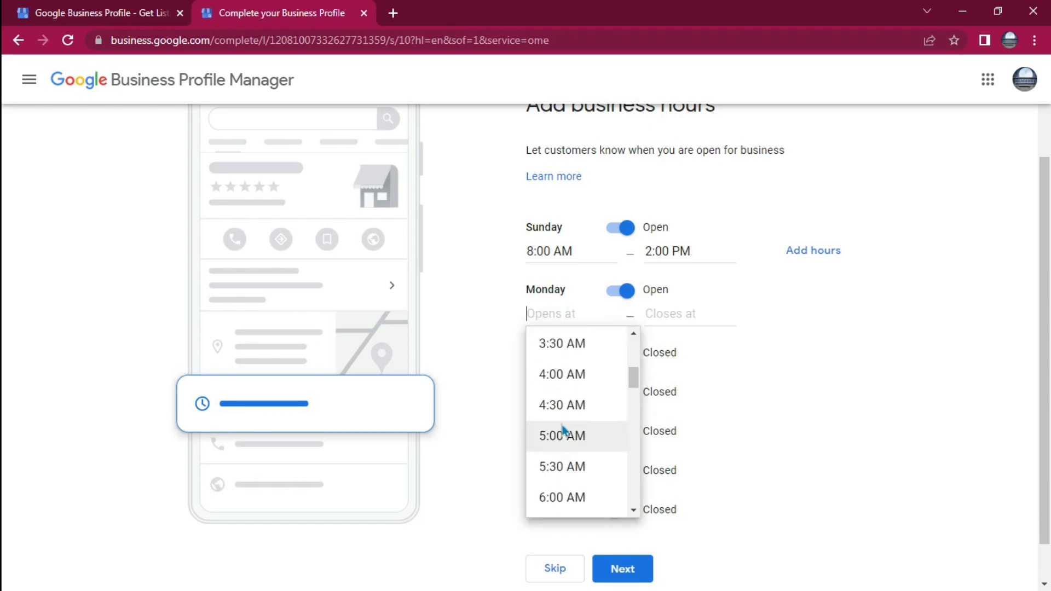
{"action": "scroll", "coordinate": [564, 431], "scroll_direction": "down", "scroll_amount": 5}
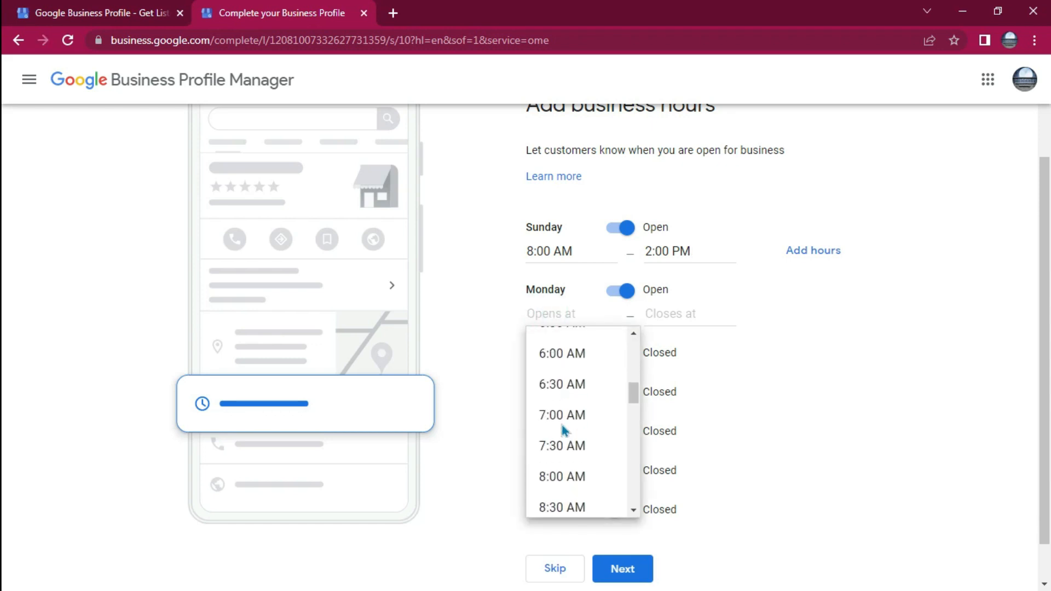
{"action": "left_click", "coordinate": [560, 486]}
{"action": "left_click", "coordinate": [655, 307]}
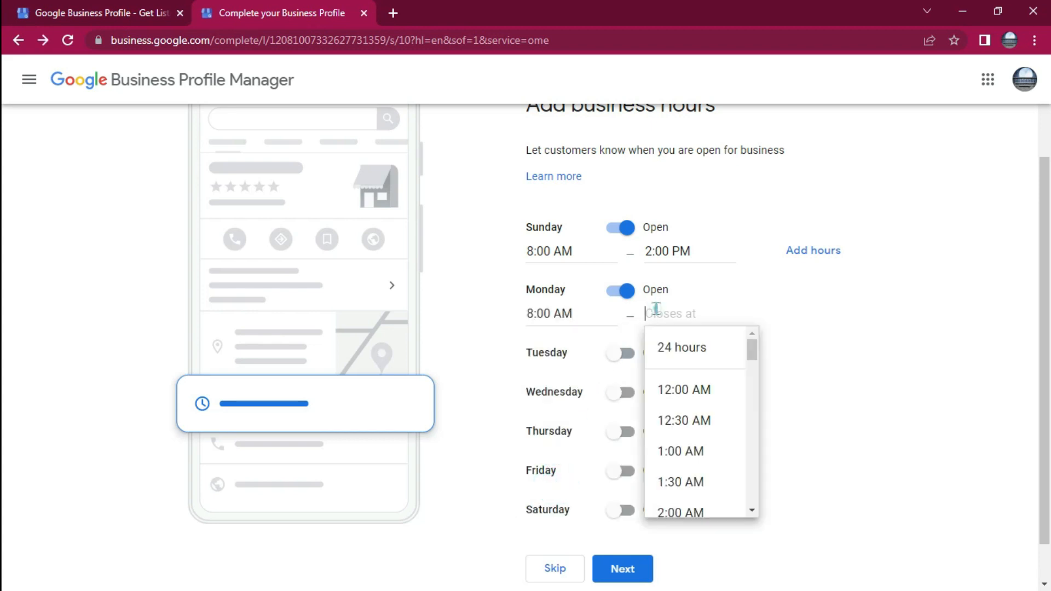
{"action": "scroll", "coordinate": [695, 447], "scroll_direction": "down", "scroll_amount": 5}
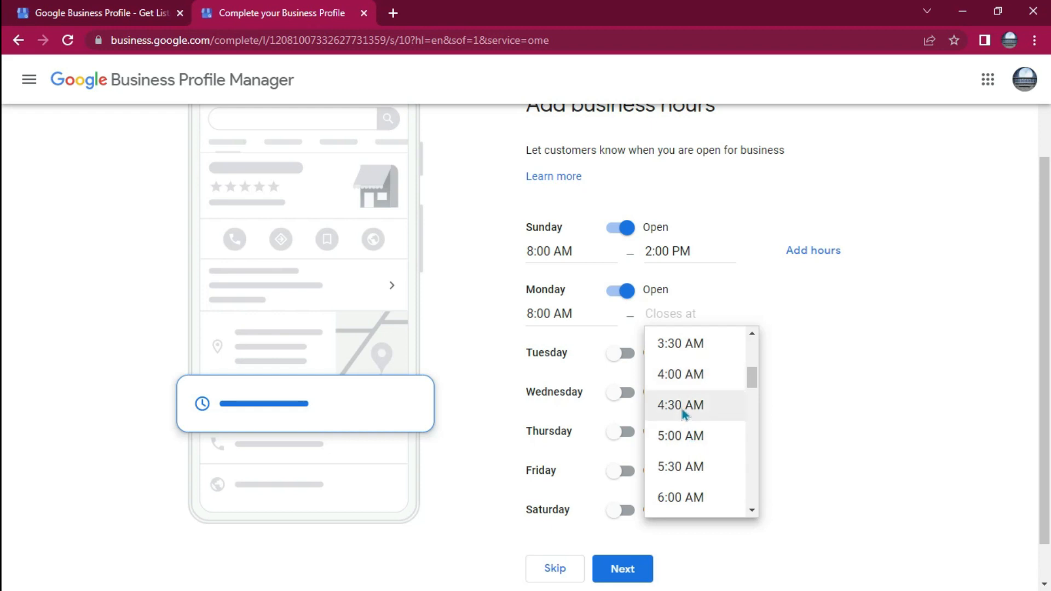
{"action": "scroll", "coordinate": [683, 415], "scroll_direction": "down", "scroll_amount": 8}
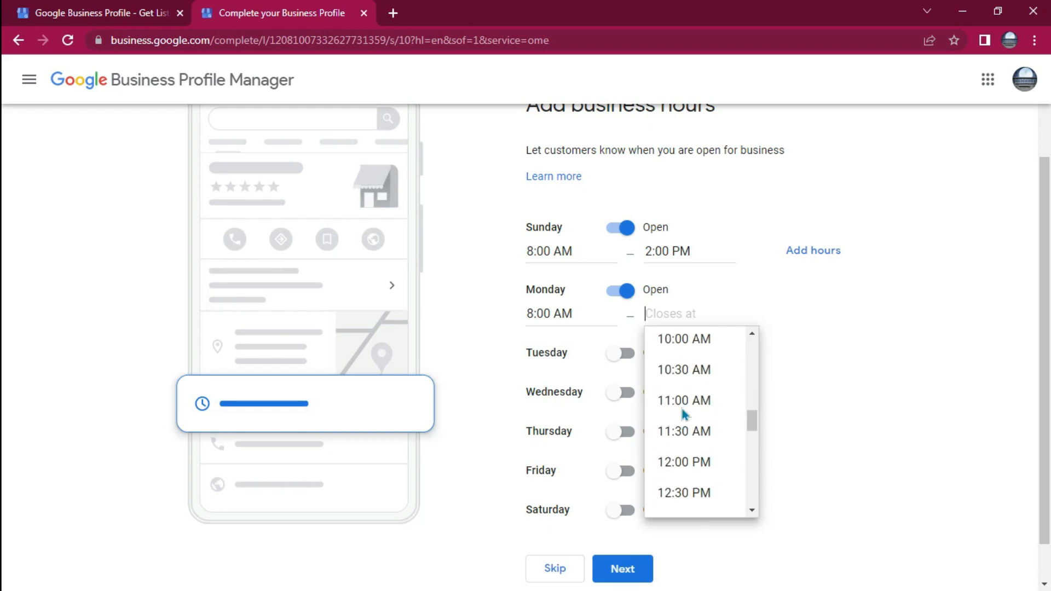
{"action": "scroll", "coordinate": [684, 414], "scroll_direction": "down", "scroll_amount": 3}
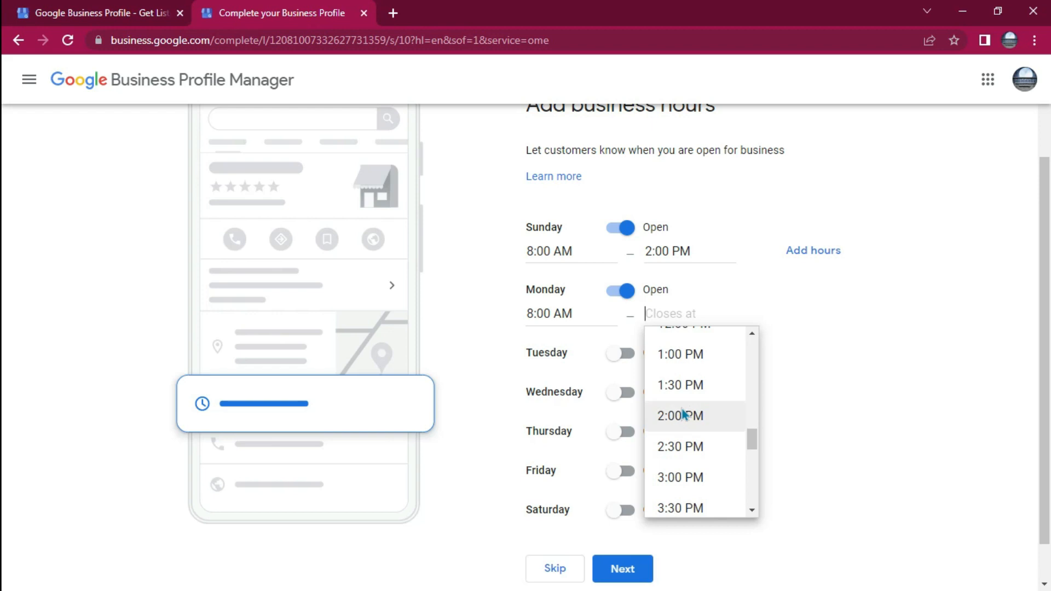
{"action": "left_click", "coordinate": [679, 478]}
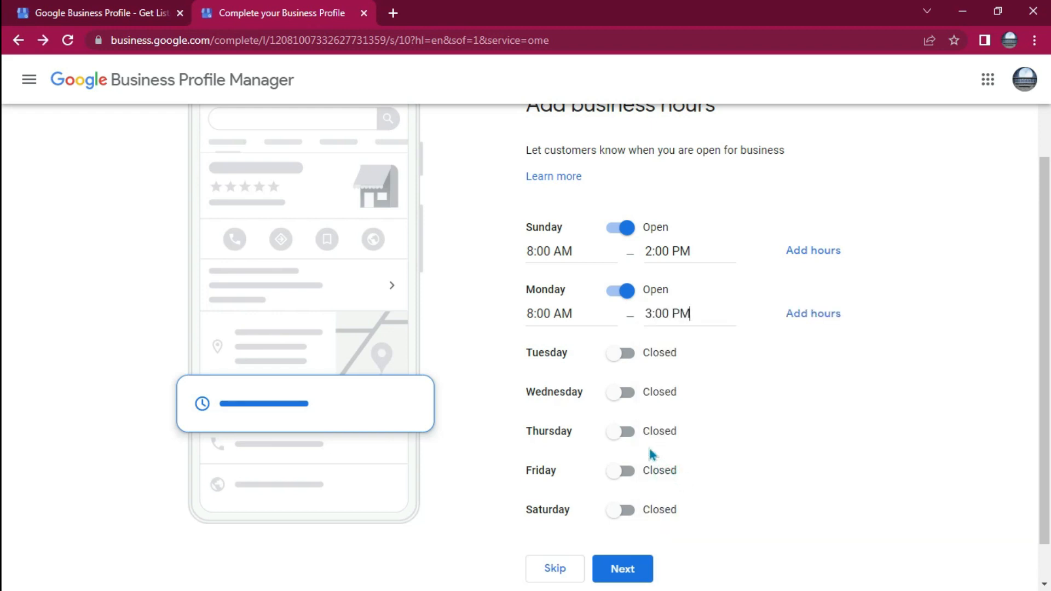
Mark Thursday as open and set its business hours from 8:00 AM to 2:30 PM
{"action": "left_click", "coordinate": [620, 440]}
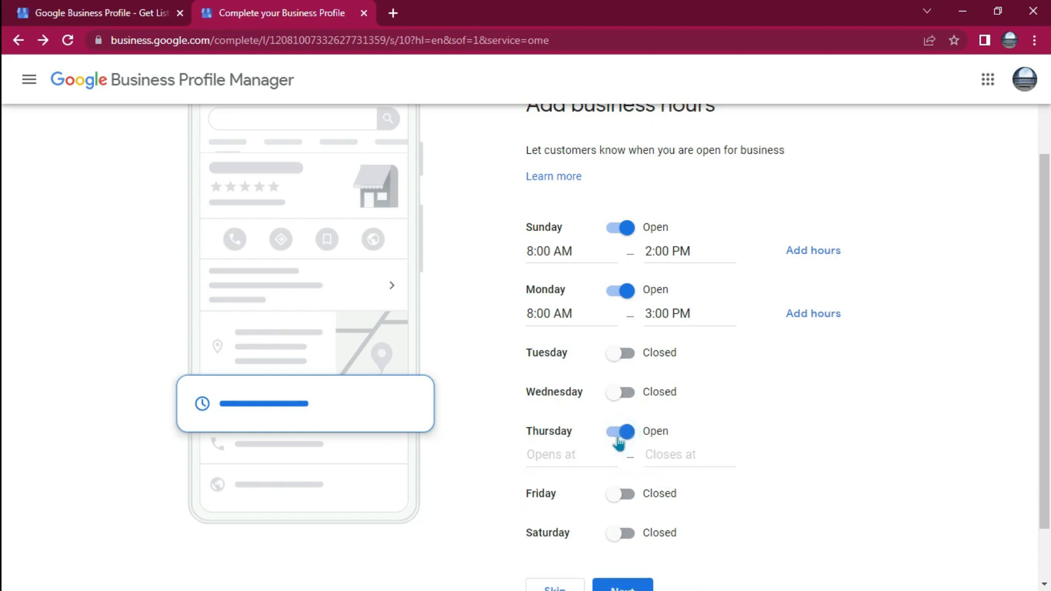
{"action": "left_click", "coordinate": [547, 458]}
{"action": "scroll", "coordinate": [576, 539], "scroll_direction": "down", "scroll_amount": 6}
{"action": "scroll", "coordinate": [577, 539], "scroll_direction": "down", "scroll_amount": 2}
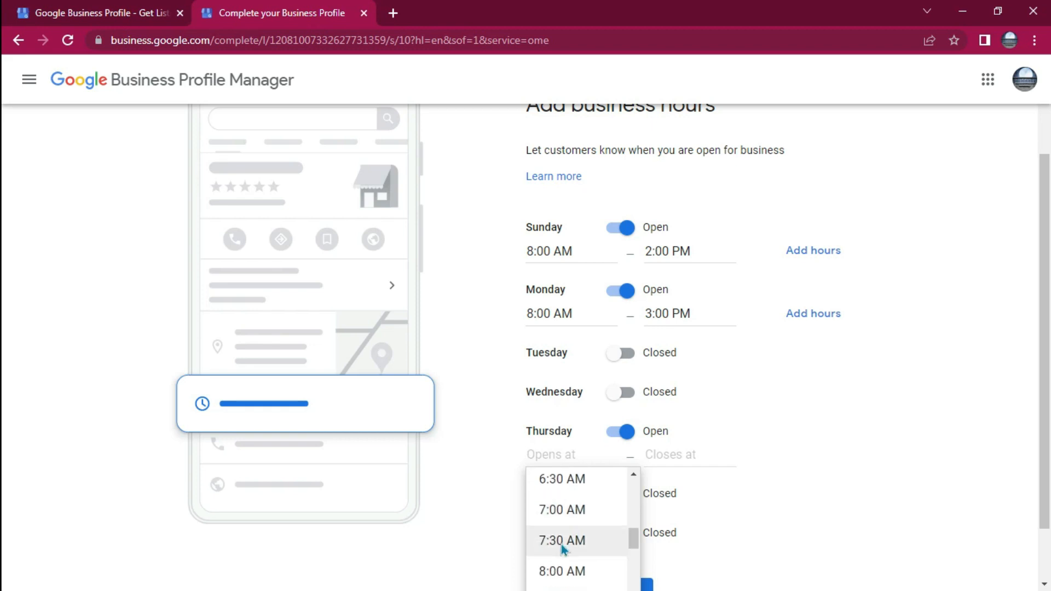
{"action": "left_click", "coordinate": [561, 577]}
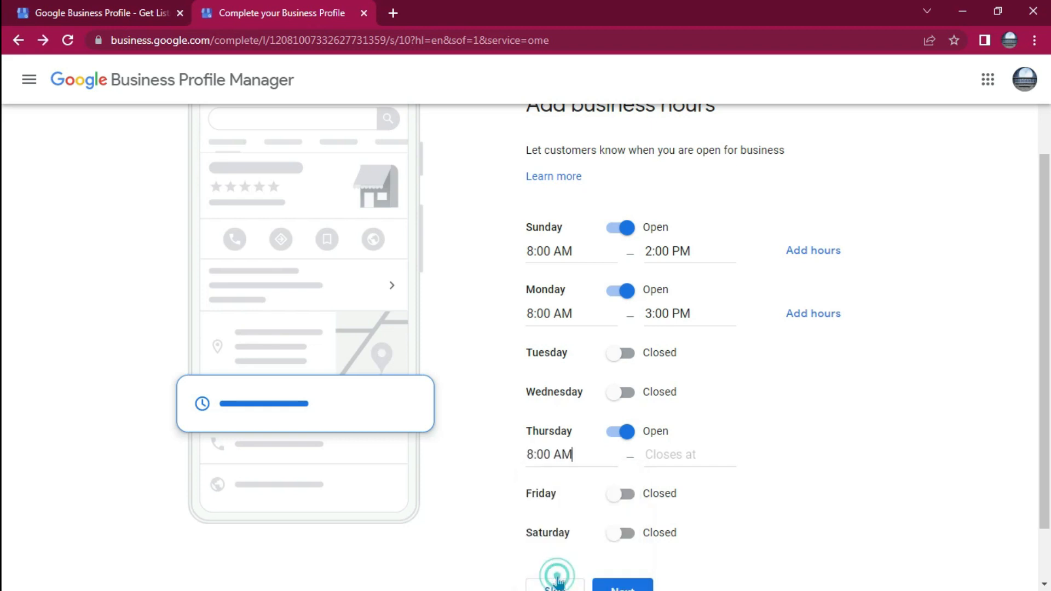
{"action": "left_click", "coordinate": [675, 455]}
{"action": "scroll", "coordinate": [700, 560], "scroll_direction": "down", "scroll_amount": 8}
{"action": "scroll", "coordinate": [701, 559], "scroll_direction": "down", "scroll_amount": 5}
{"action": "scroll", "coordinate": [701, 559], "scroll_direction": "down", "scroll_amount": 2}
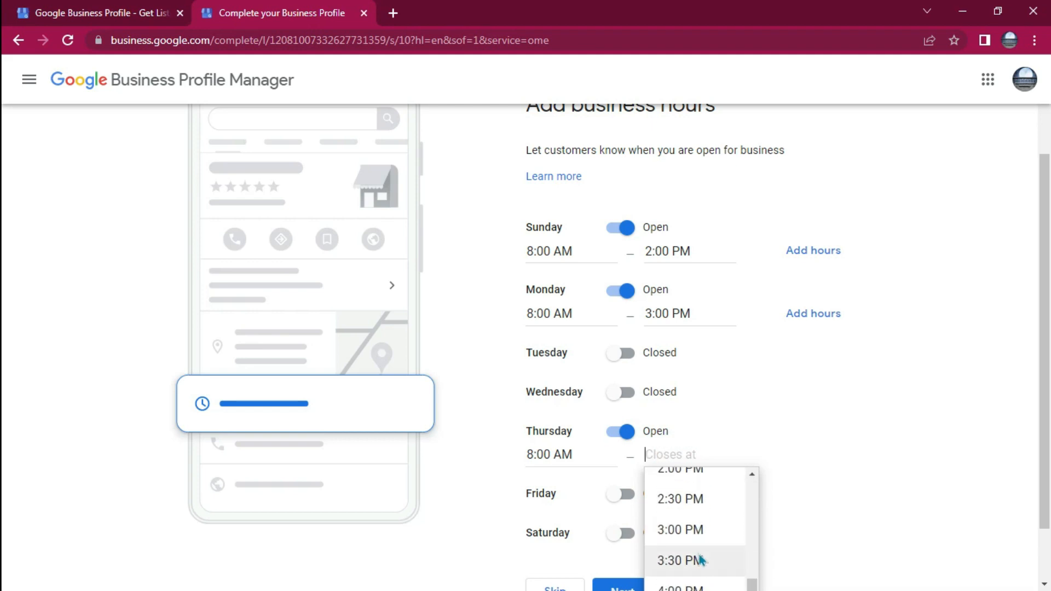
{"action": "left_click", "coordinate": [675, 501]}
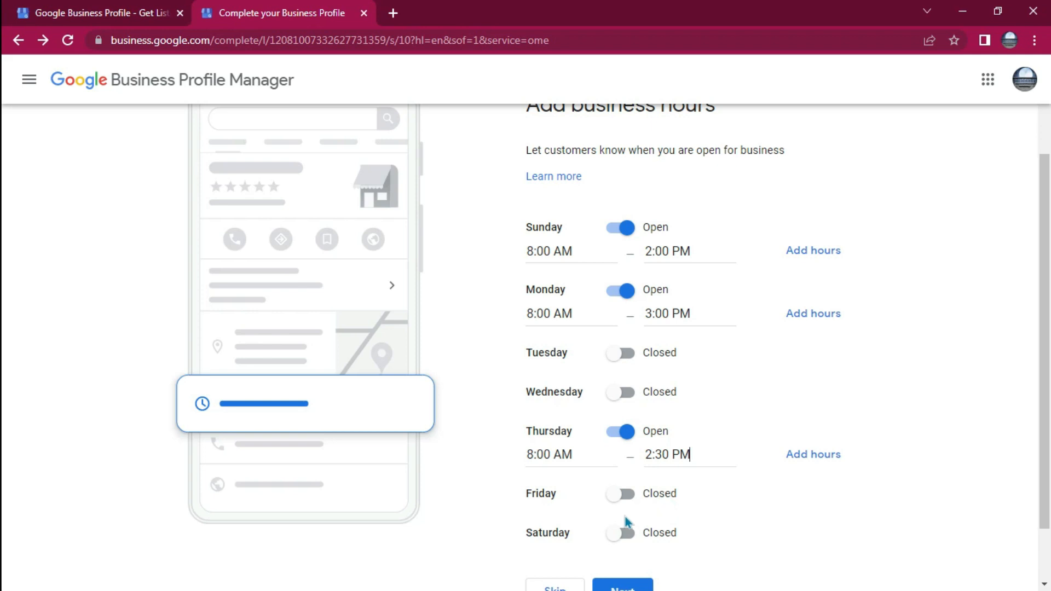
Submit the business hours and skip adding messaging
{"action": "scroll", "coordinate": [718, 512], "scroll_direction": "down", "scroll_amount": 2}
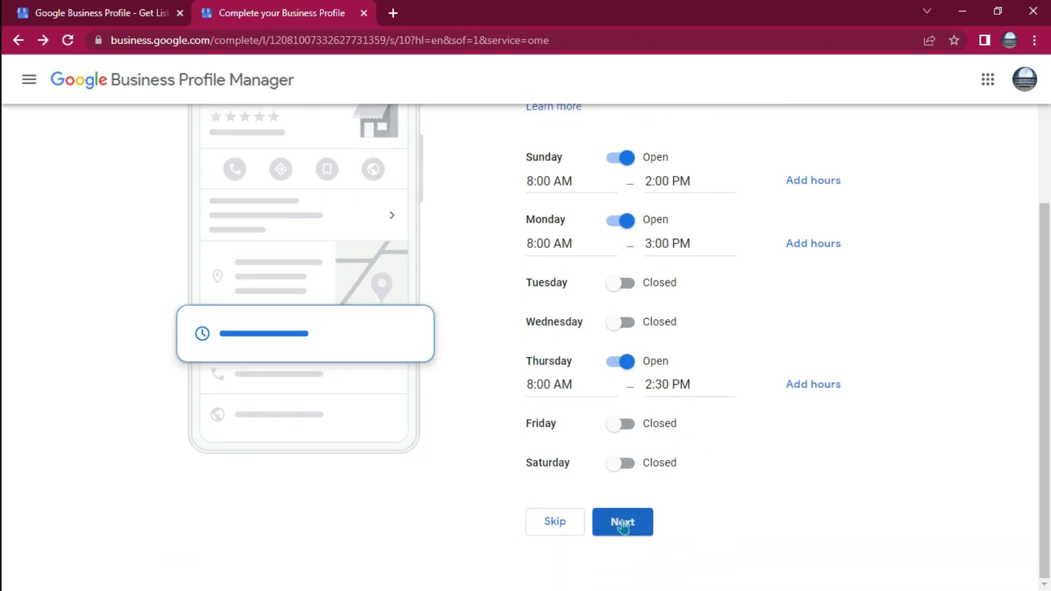
{"action": "left_click", "coordinate": [623, 523]}
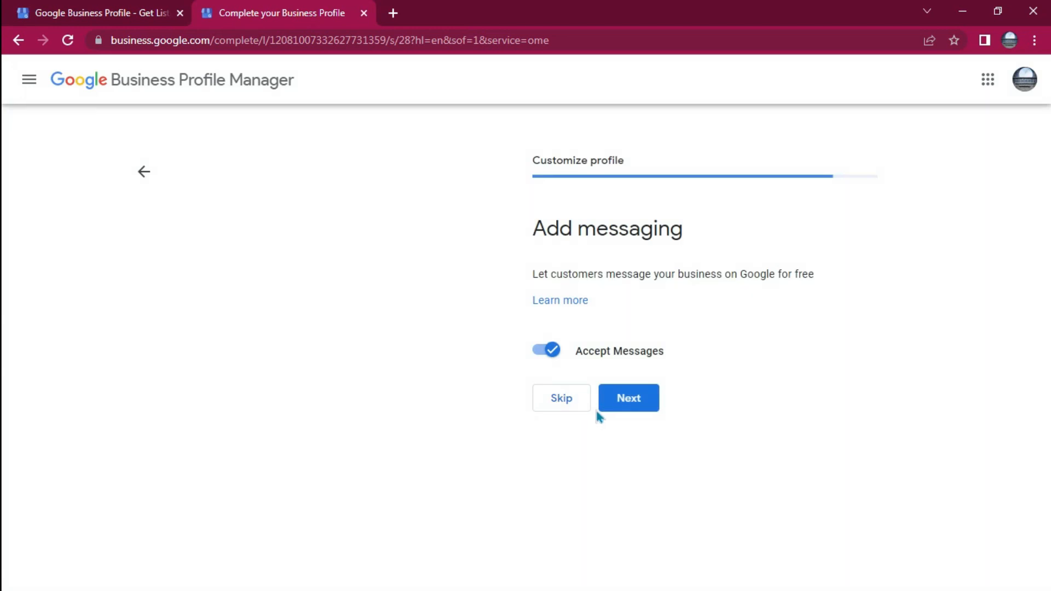
{"action": "left_click", "coordinate": [549, 400]}
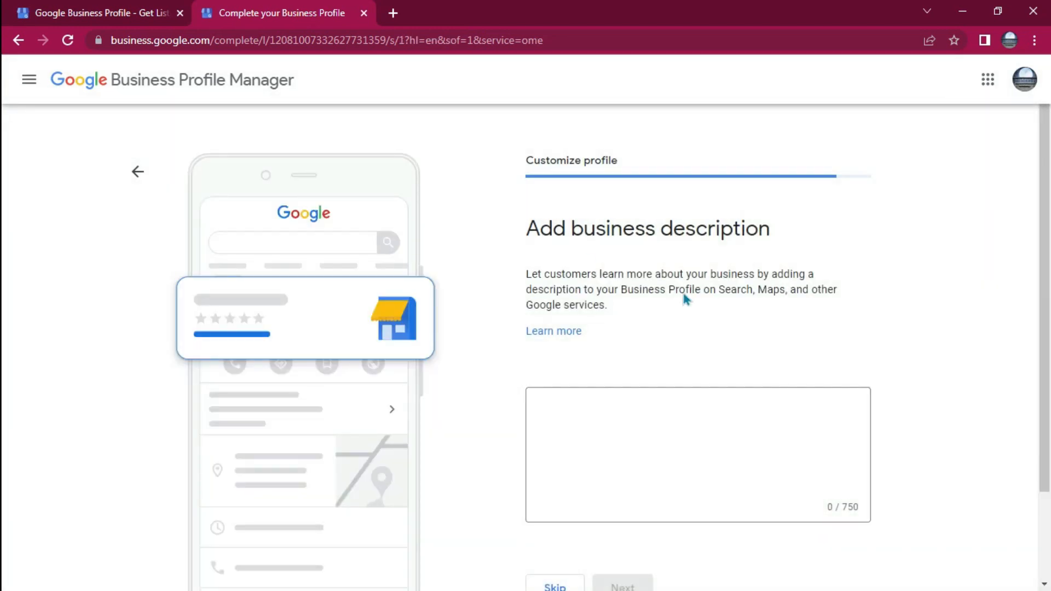
Enter "Hello World!" as the business description and submit it
{"action": "left_click", "coordinate": [610, 417]}
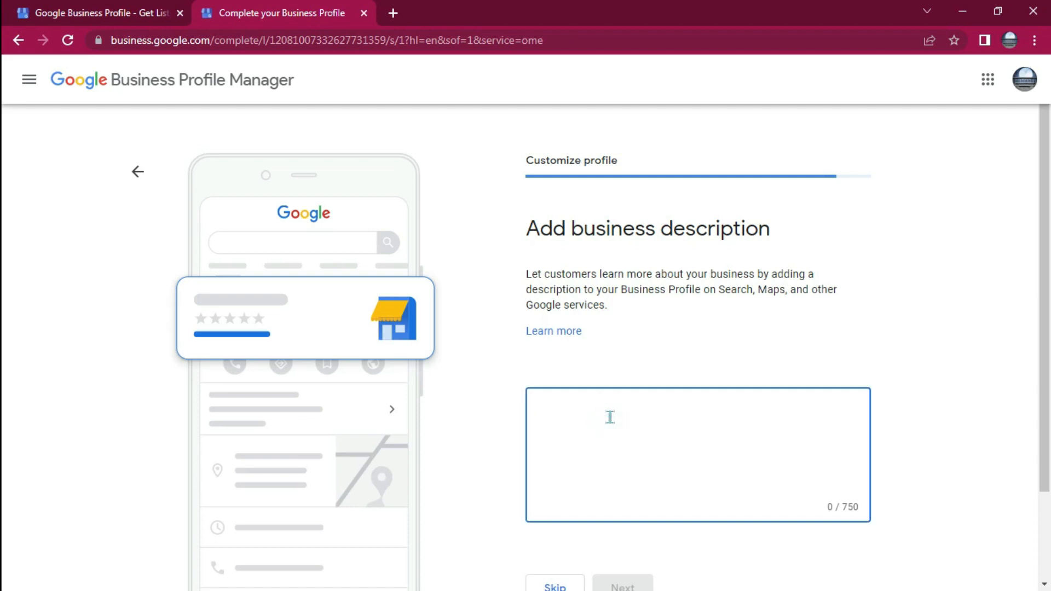
{"action": "type", "text": "Hello World!"}
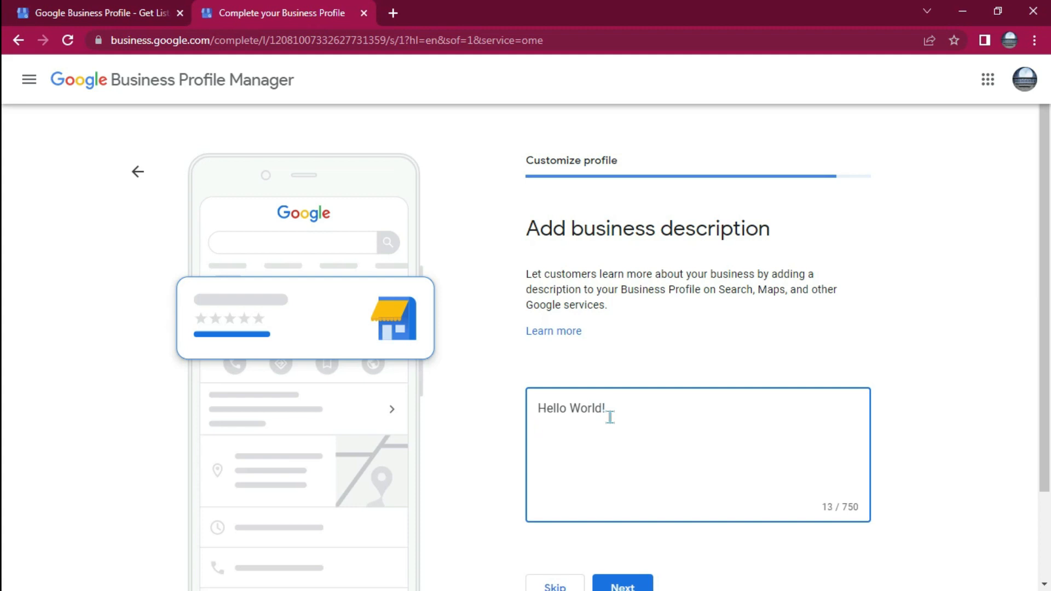
{"action": "scroll", "coordinate": [723, 476], "scroll_direction": "down", "scroll_amount": 2}
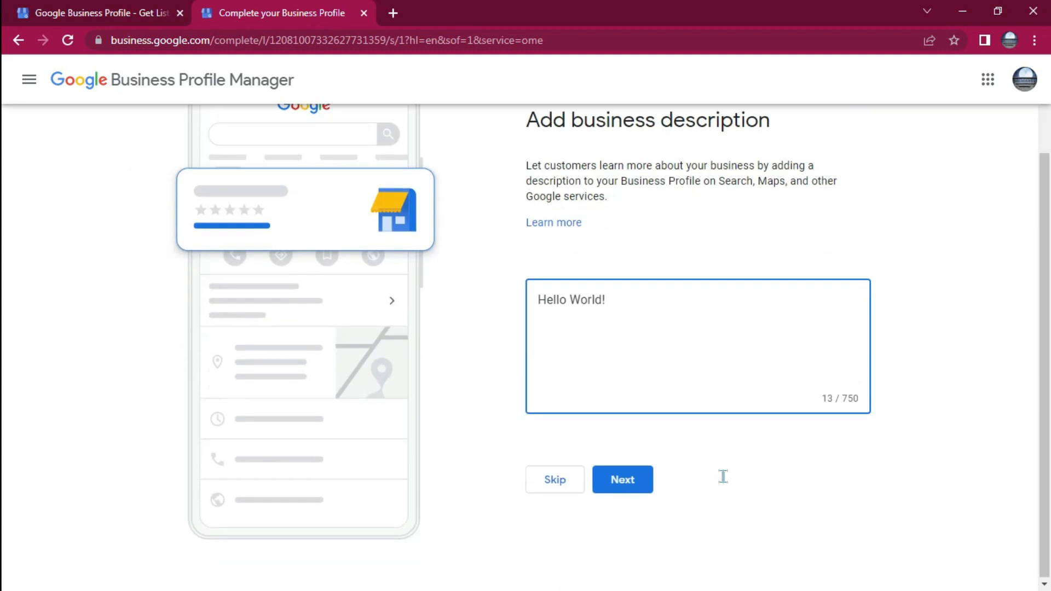
{"action": "left_click", "coordinate": [619, 485]}
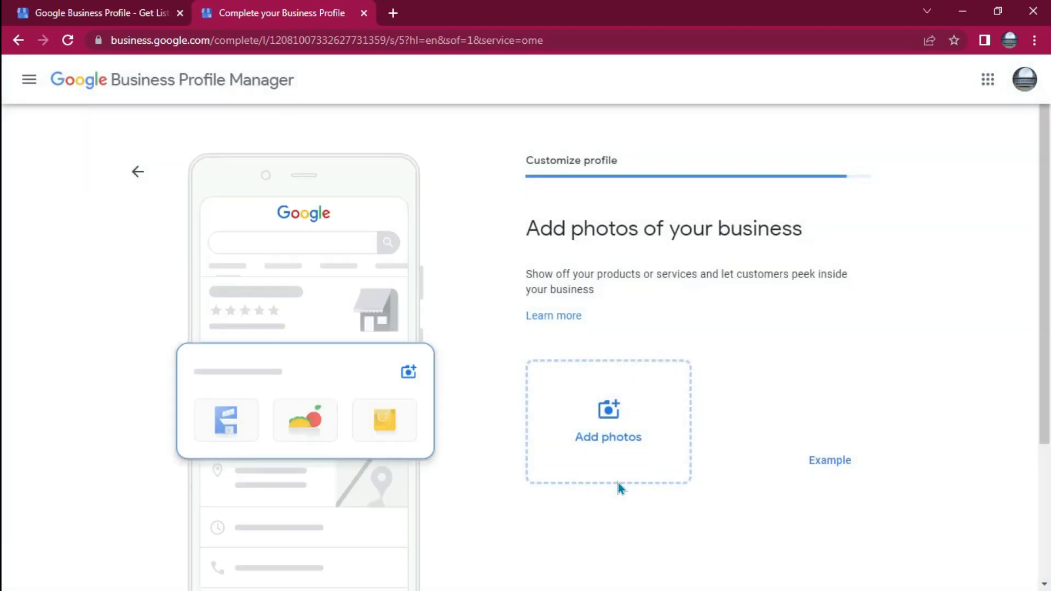
Start adding a business photo from the computer and look through the Pictures and Downloads folders
{"action": "scroll", "coordinate": [769, 423], "scroll_direction": "down", "scroll_amount": 3}
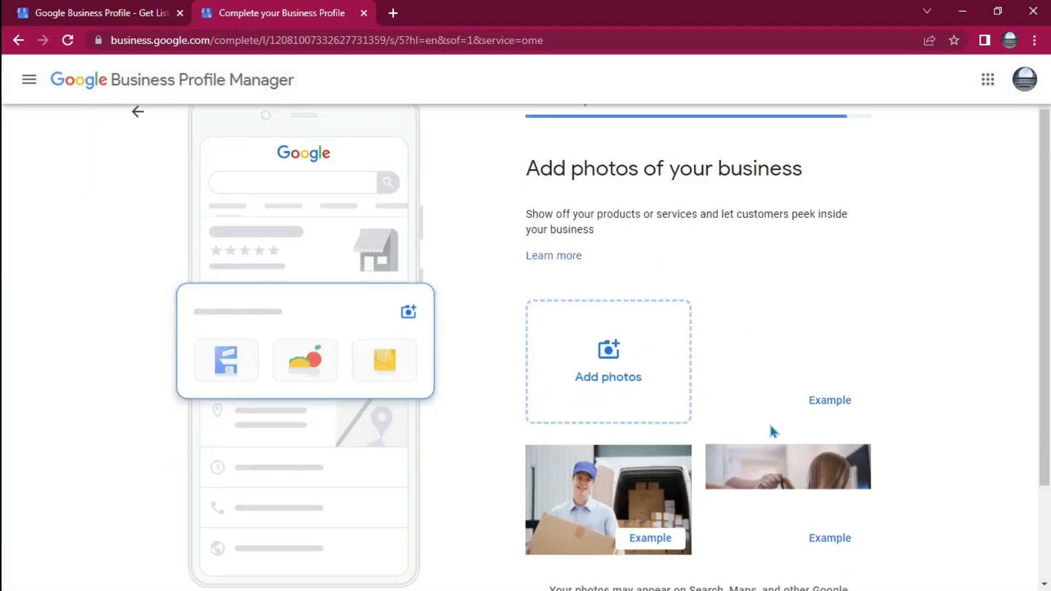
{"action": "scroll", "coordinate": [744, 330], "scroll_direction": "up", "scroll_amount": 3}
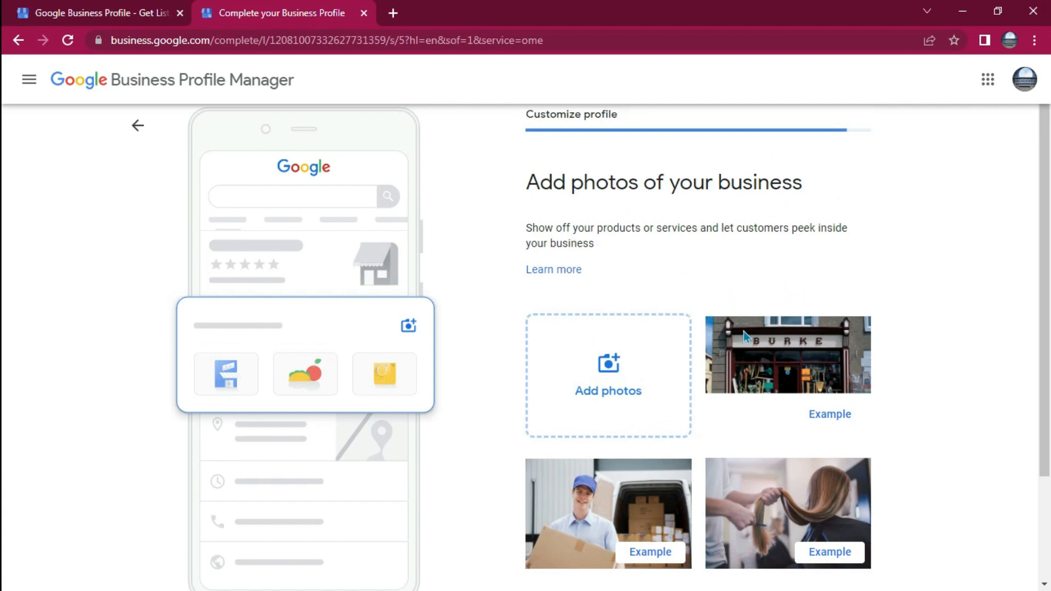
{"action": "left_click", "coordinate": [591, 435]}
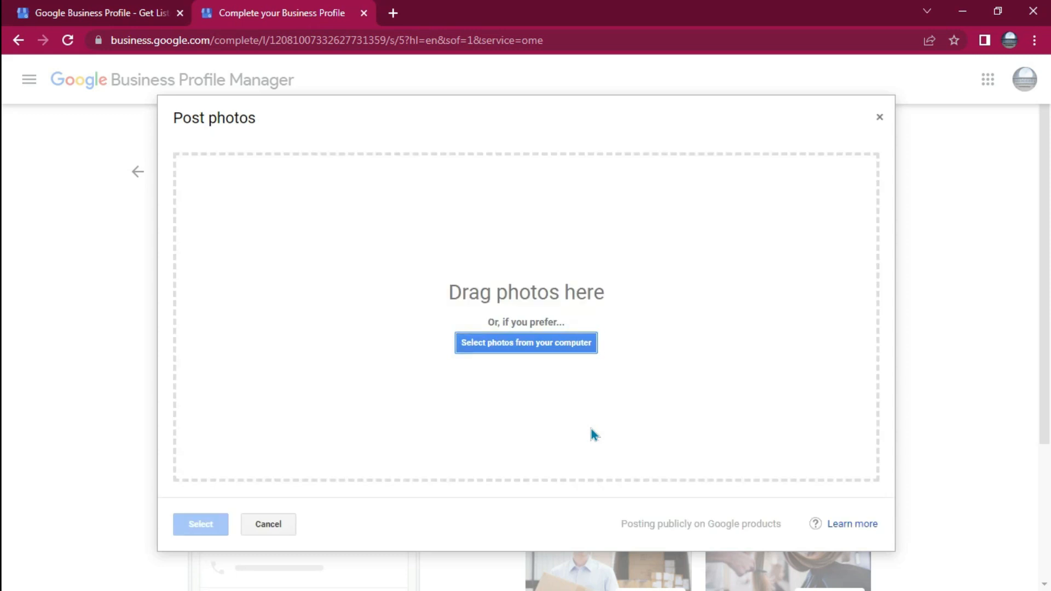
{"action": "left_click", "coordinate": [491, 345]}
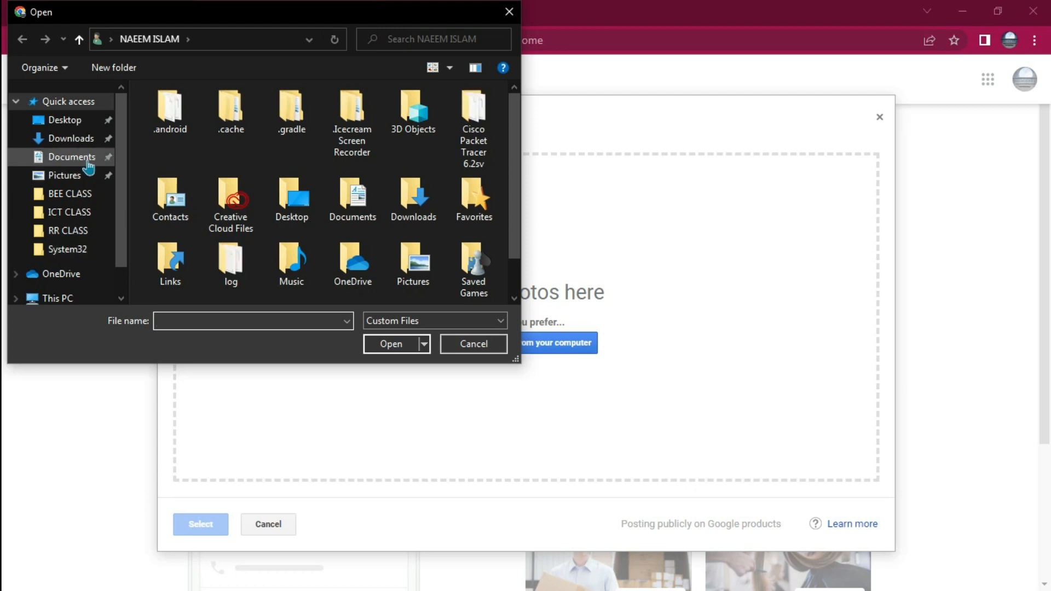
{"action": "left_click", "coordinate": [66, 175]}
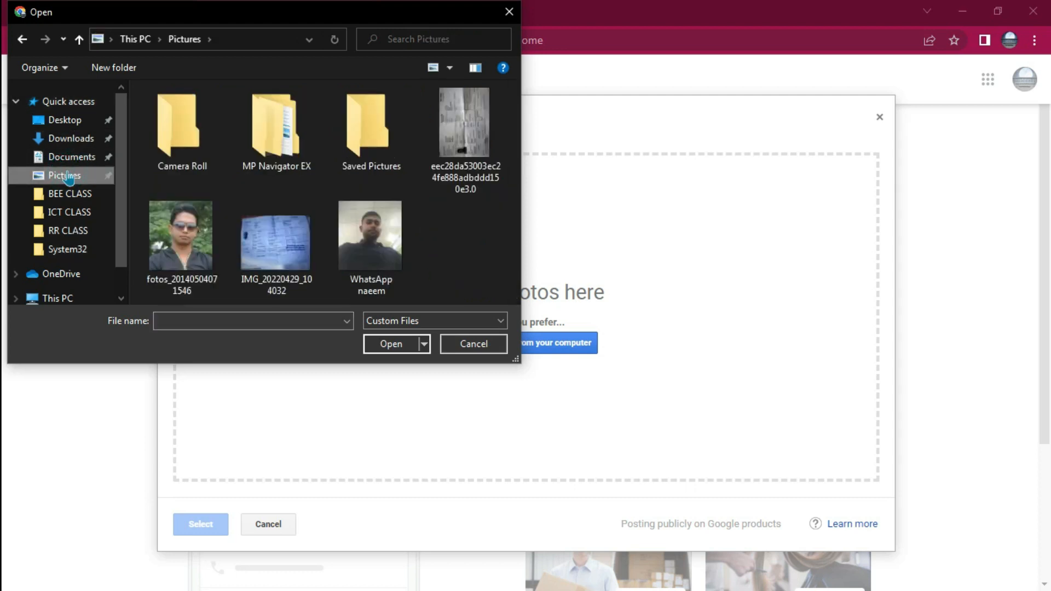
{"action": "left_click", "coordinate": [68, 141]}
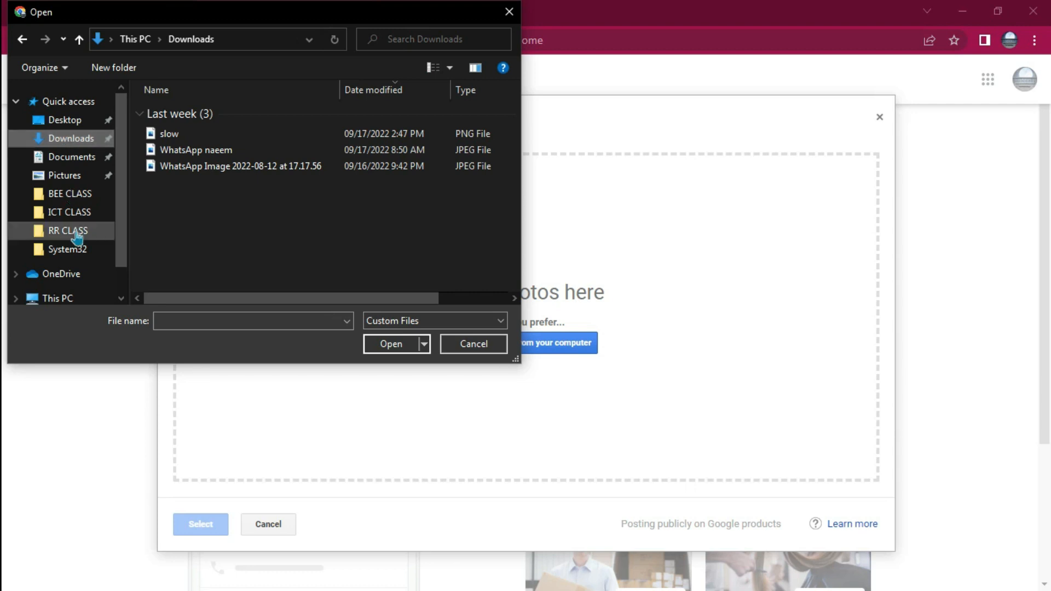
Upload the HD-wallpaper-dell-inspiron-xps image from the WORK > HD JPG Photo folder on drive D as a business photo
{"action": "left_click", "coordinate": [61, 297]}
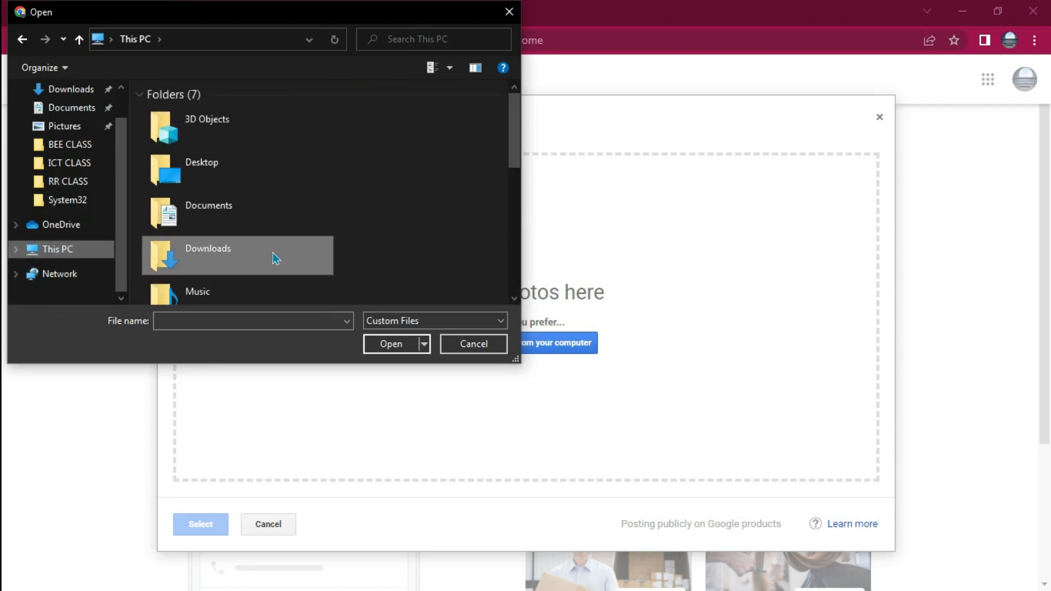
{"action": "left_click", "coordinate": [518, 143]}
{"action": "left_click_drag", "start_coordinate": [518, 144], "coordinate": [520, 249]}
{"action": "double_click", "coordinate": [250, 194]}
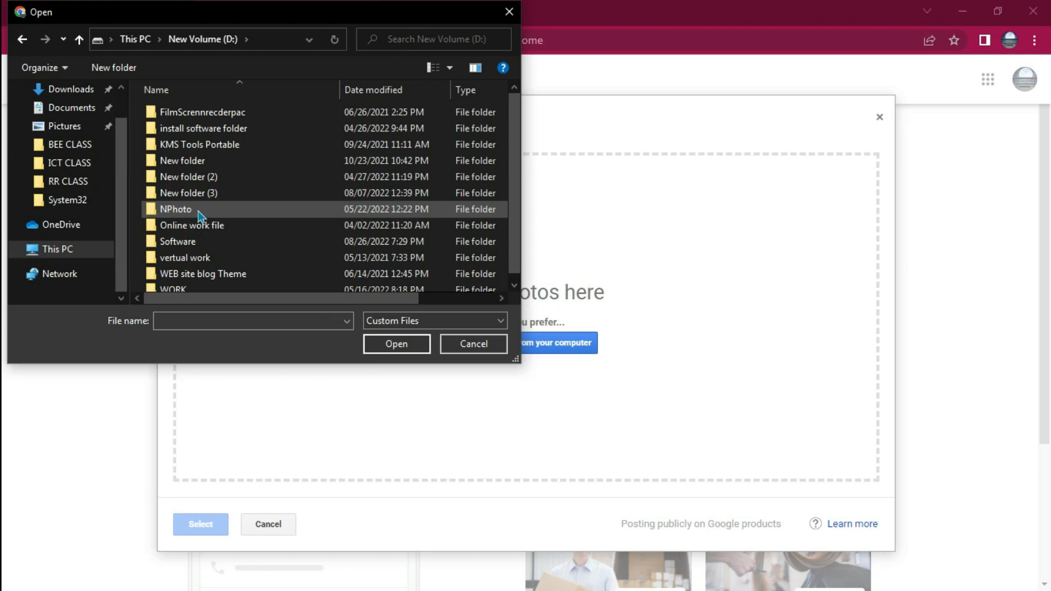
{"action": "scroll", "coordinate": [249, 229], "scroll_direction": "down", "scroll_amount": 1}
{"action": "double_click", "coordinate": [164, 283]}
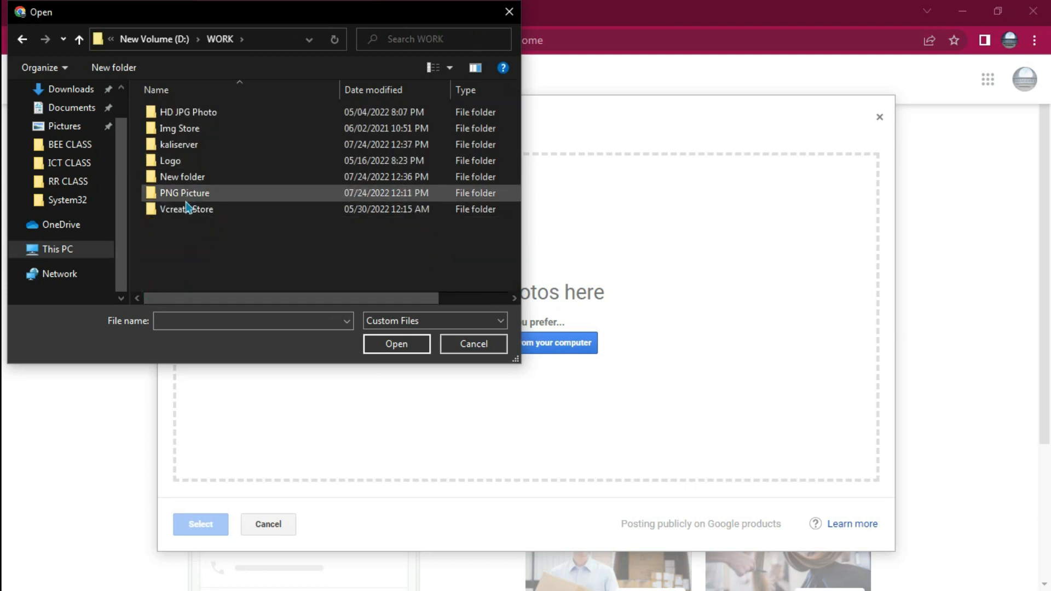
{"action": "double_click", "coordinate": [180, 112]}
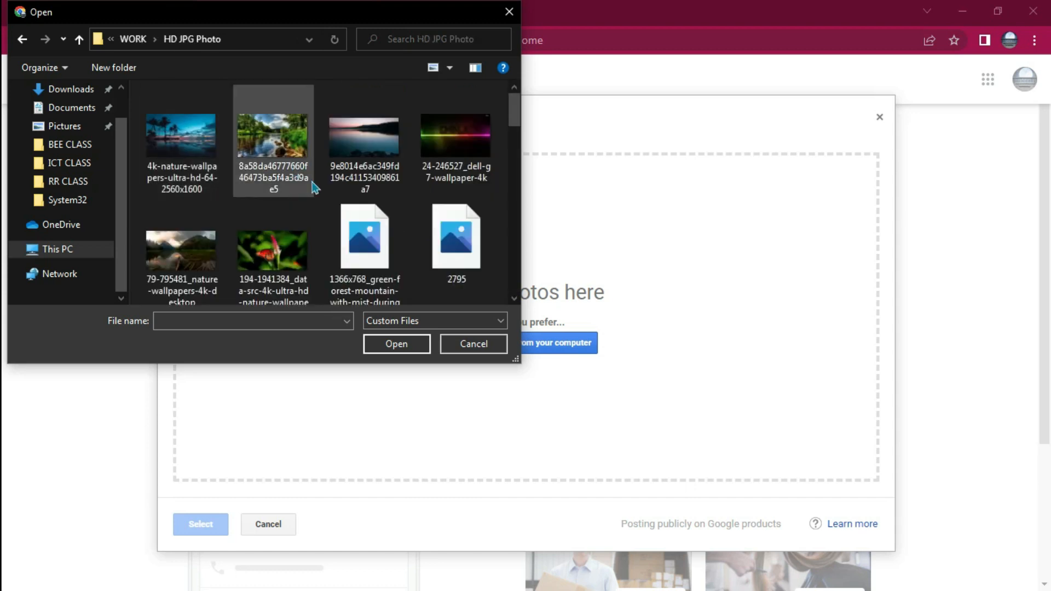
{"action": "scroll", "coordinate": [315, 188], "scroll_direction": "down", "scroll_amount": 5}
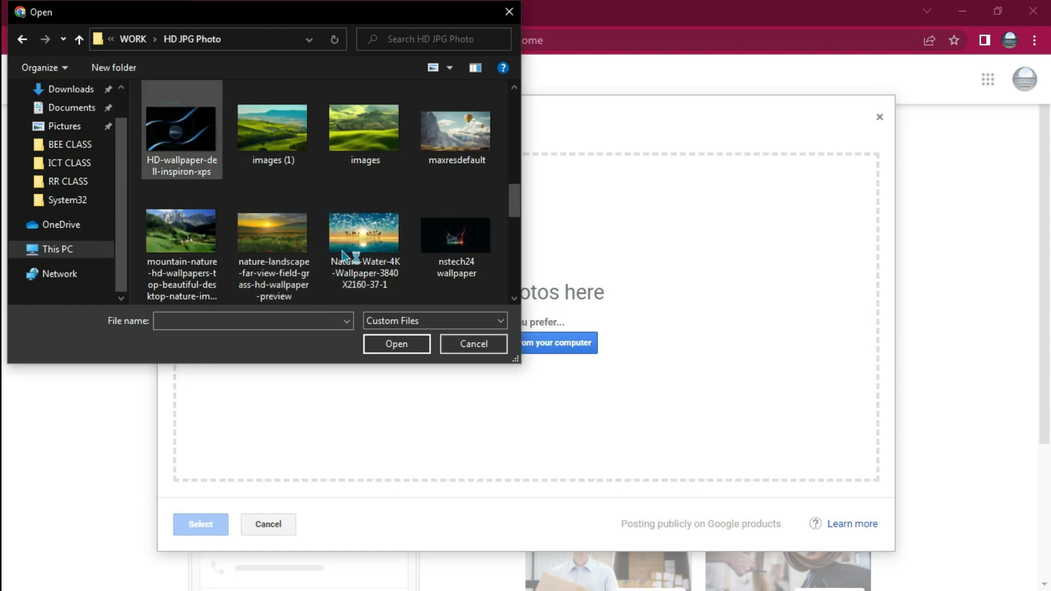
{"action": "left_click", "coordinate": [404, 344]}
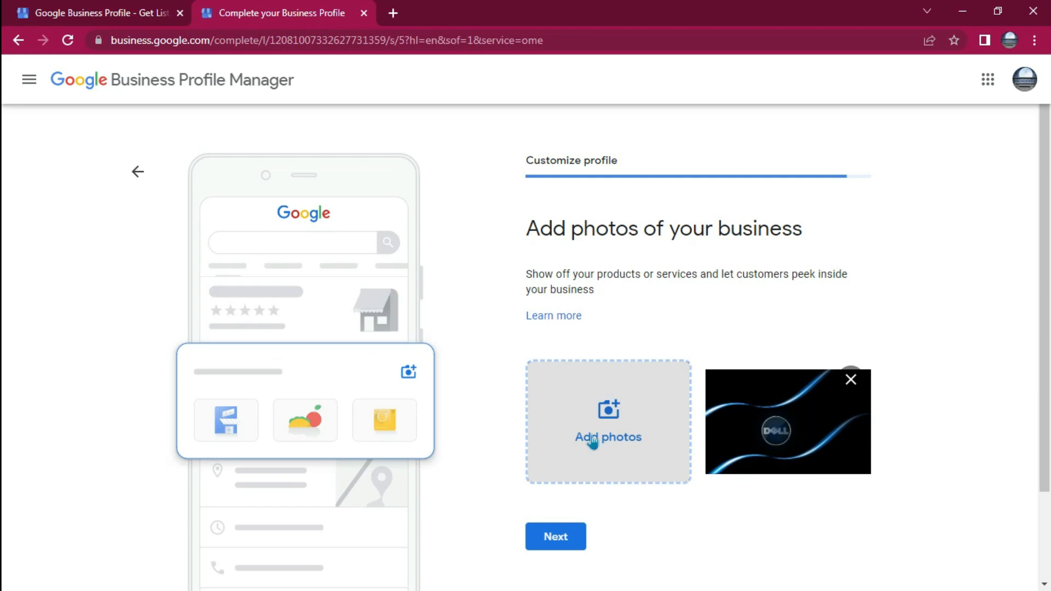
Submit the added business photo and dismiss the introduction about editing the Business Profile
{"action": "scroll", "coordinate": [653, 486], "scroll_direction": "down", "scroll_amount": 2}
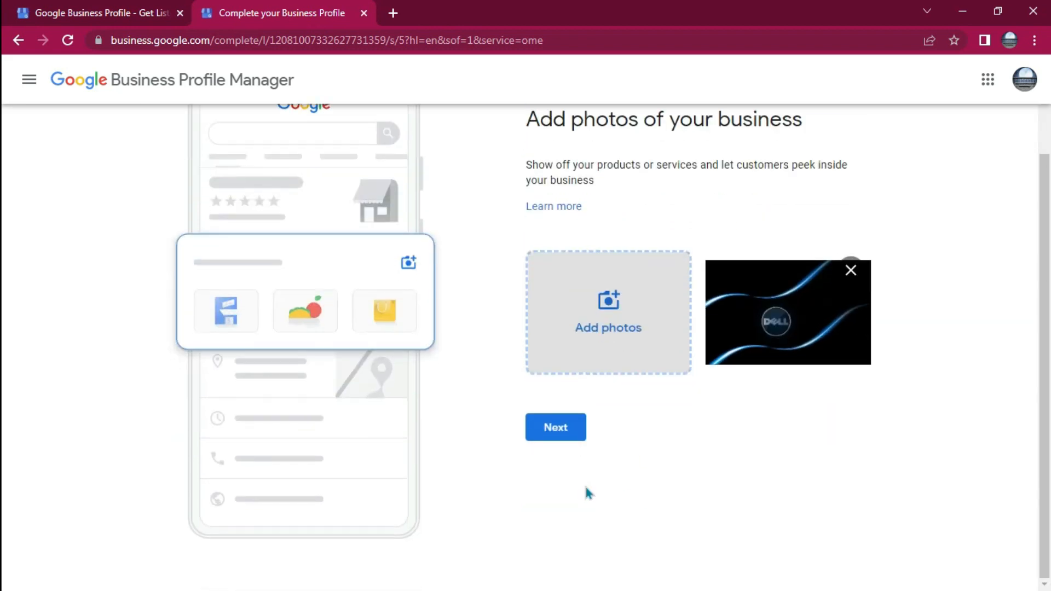
{"action": "left_click", "coordinate": [562, 434]}
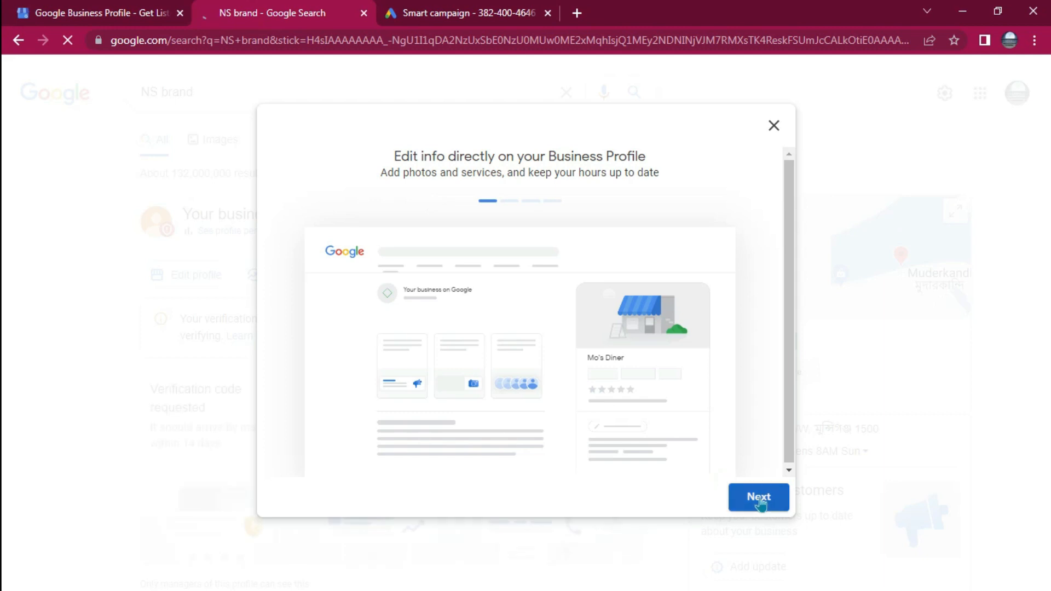
{"action": "left_click", "coordinate": [774, 127]}
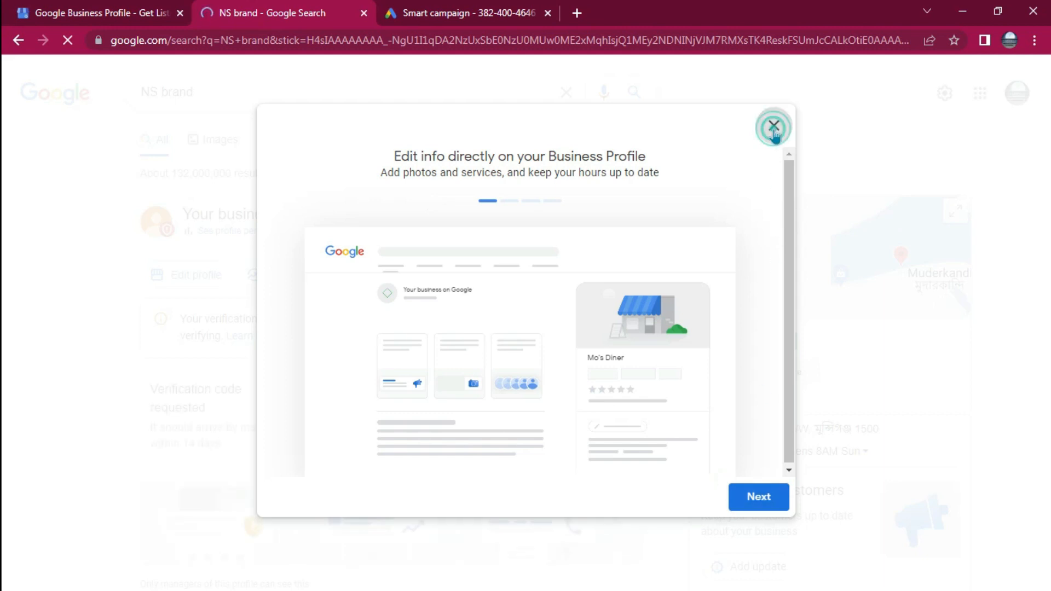
{"action": "left_click", "coordinate": [774, 127]}
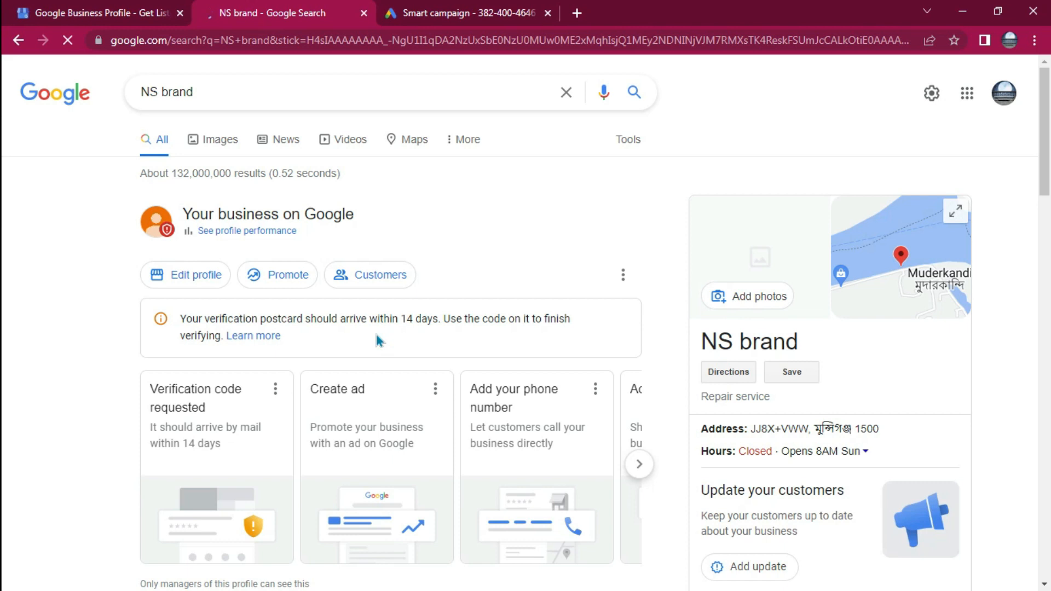
Look over the NS brand business panel in the search results and open the directions to the business in Google Maps
{"action": "scroll", "coordinate": [435, 340], "scroll_direction": "down", "scroll_amount": 10}
{"action": "scroll", "coordinate": [434, 340], "scroll_direction": "up", "scroll_amount": 10}
{"action": "left_click", "coordinate": [741, 377]}
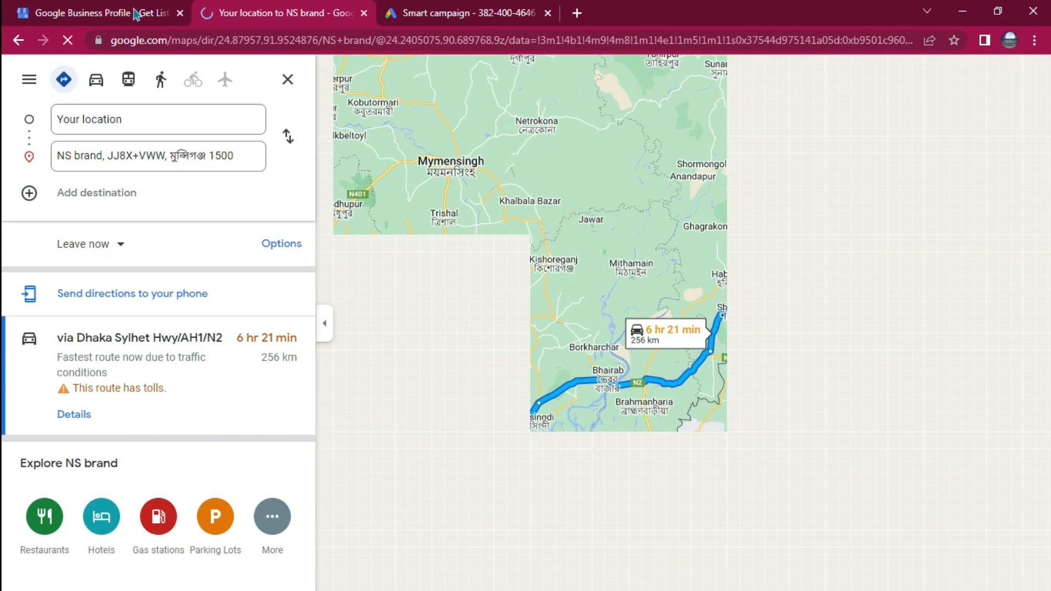
{"action": "left_click", "coordinate": [66, 9]}
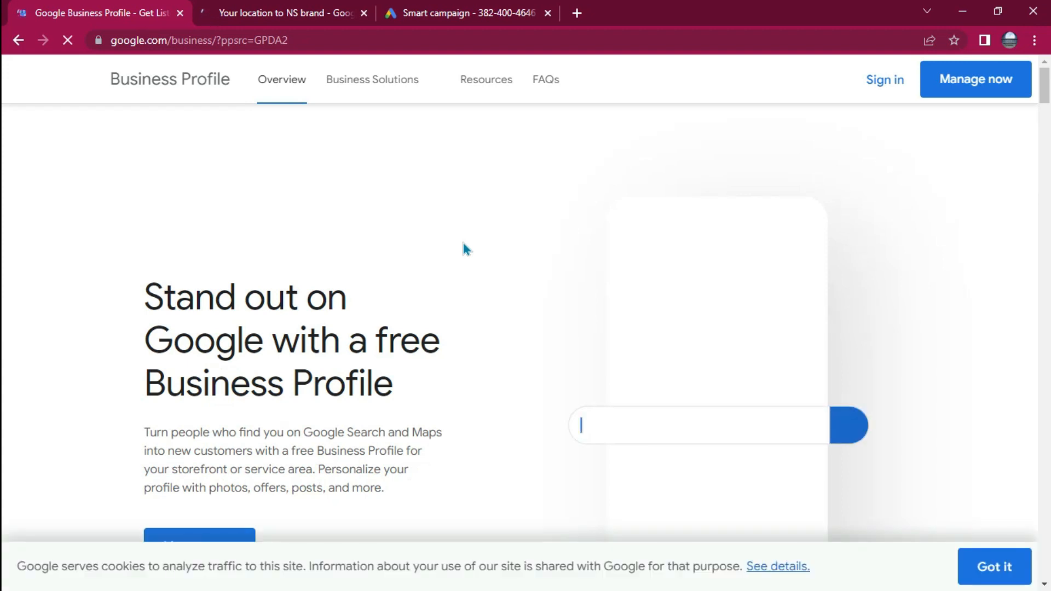
{"action": "left_click", "coordinate": [293, 8]}
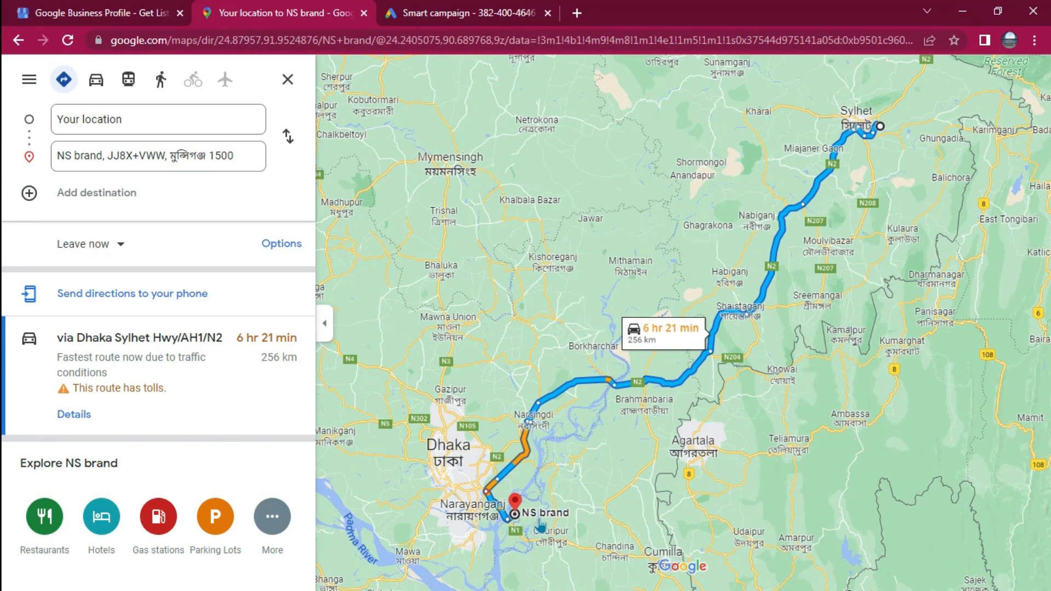
Examine the NS brand marker and the end of the route close up on the map
{"action": "scroll", "coordinate": [540, 524], "scroll_direction": "up", "scroll_amount": 3}
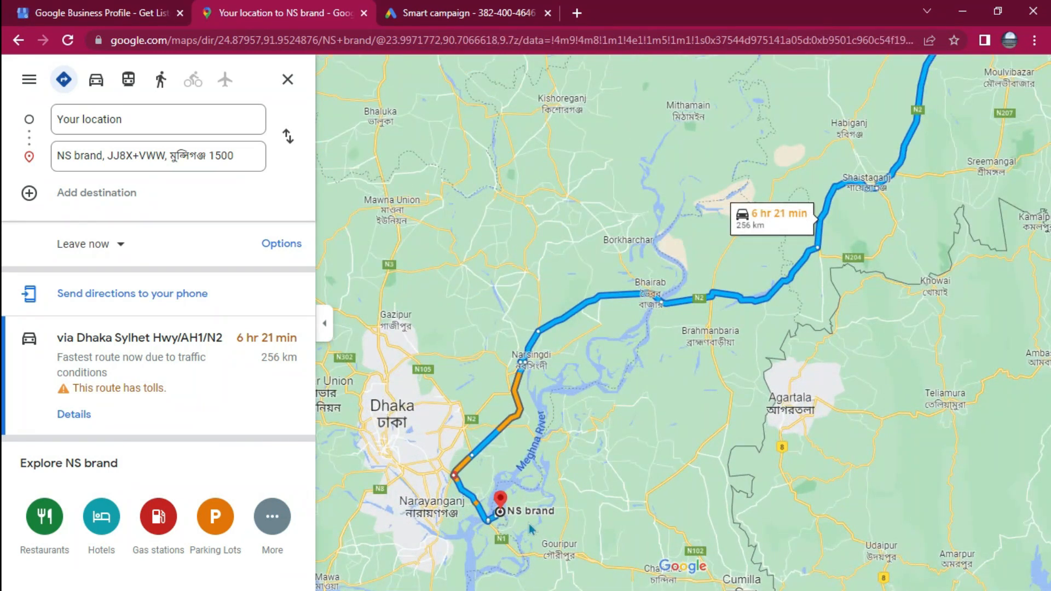
{"action": "scroll", "coordinate": [530, 529], "scroll_direction": "up", "scroll_amount": 2}
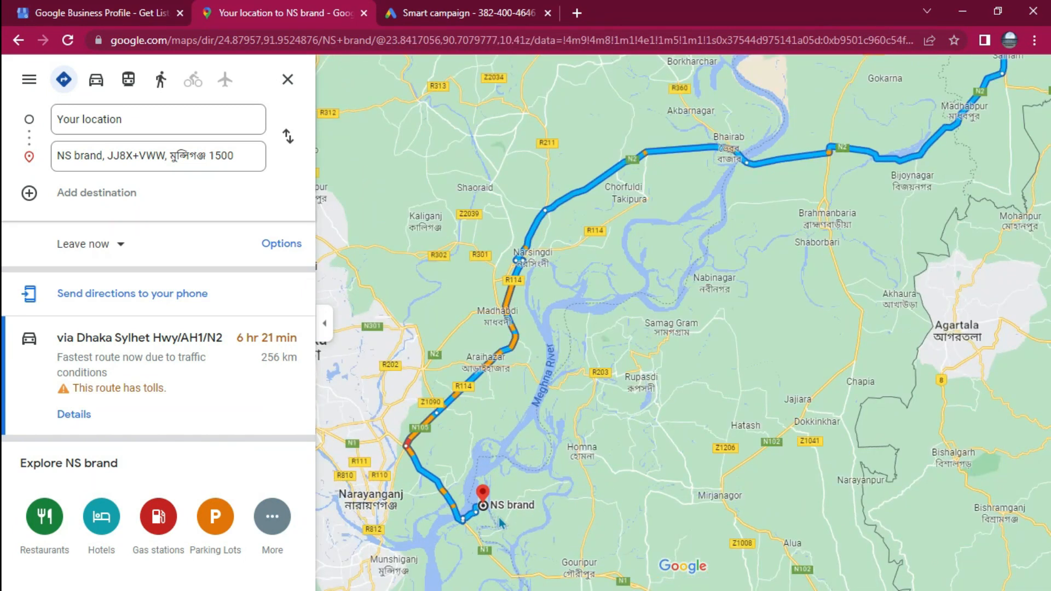
{"action": "scroll", "coordinate": [500, 522], "scroll_direction": "up", "scroll_amount": 3}
{"action": "left_click_drag", "start_coordinate": [474, 516], "coordinate": [594, 425]}
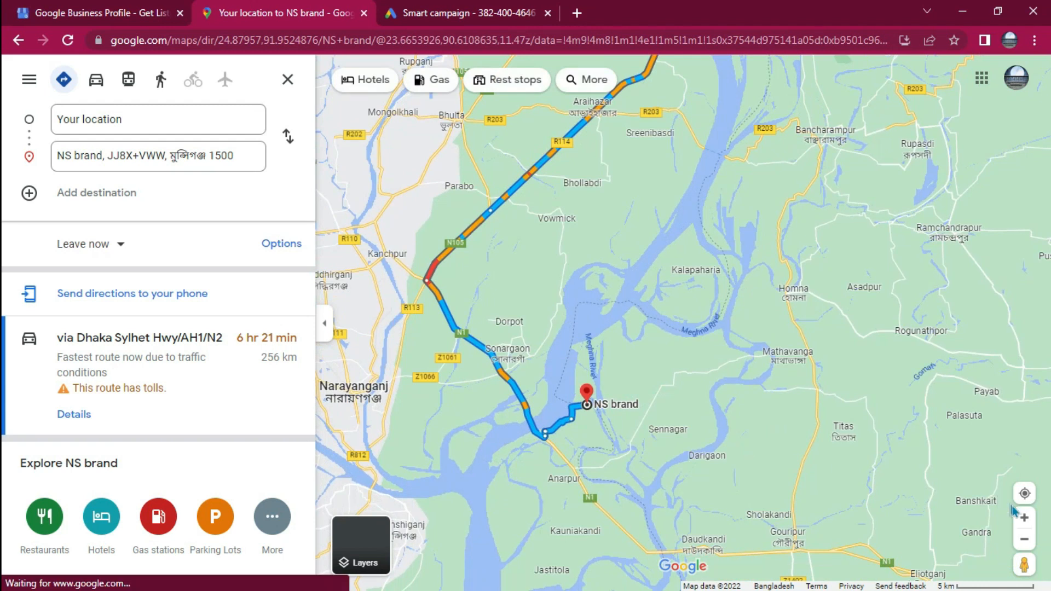
{"action": "left_click", "coordinate": [1024, 518]}
{"action": "left_click", "coordinate": [1023, 518]}
{"action": "left_click", "coordinate": [1024, 518]}
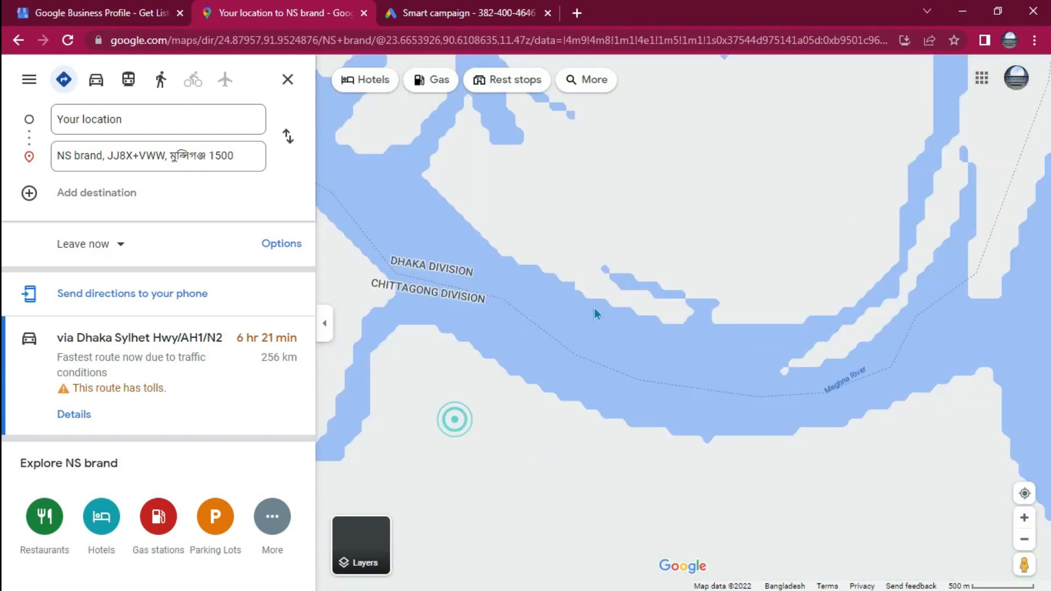
{"action": "left_click_drag", "start_coordinate": [455, 420], "coordinate": [503, 403]}
{"action": "left_click_drag", "start_coordinate": [445, 499], "coordinate": [1007, 212]}
{"action": "left_click_drag", "start_coordinate": [567, 447], "coordinate": [756, 103]}
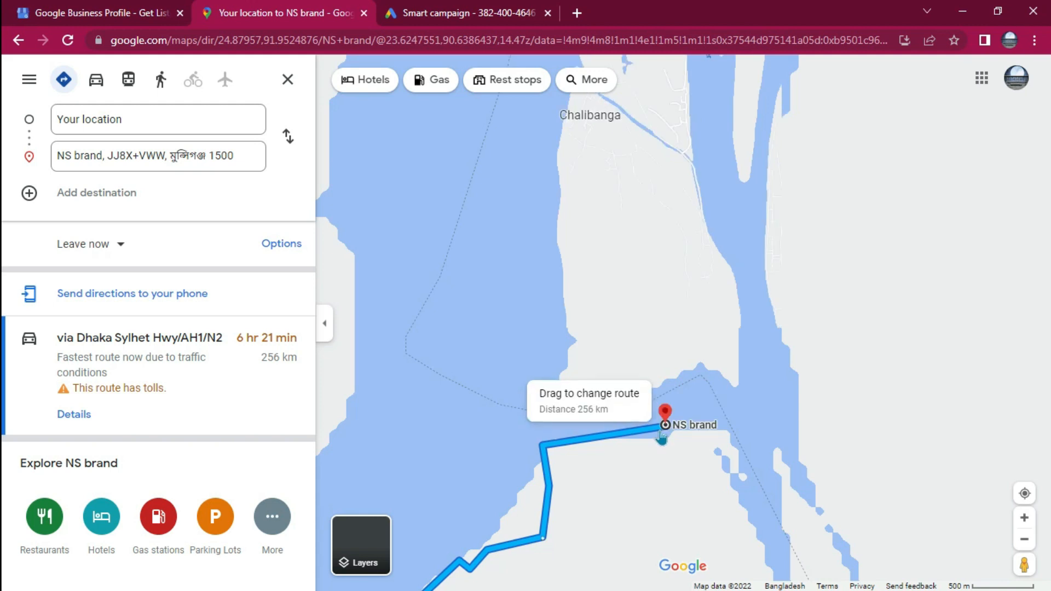